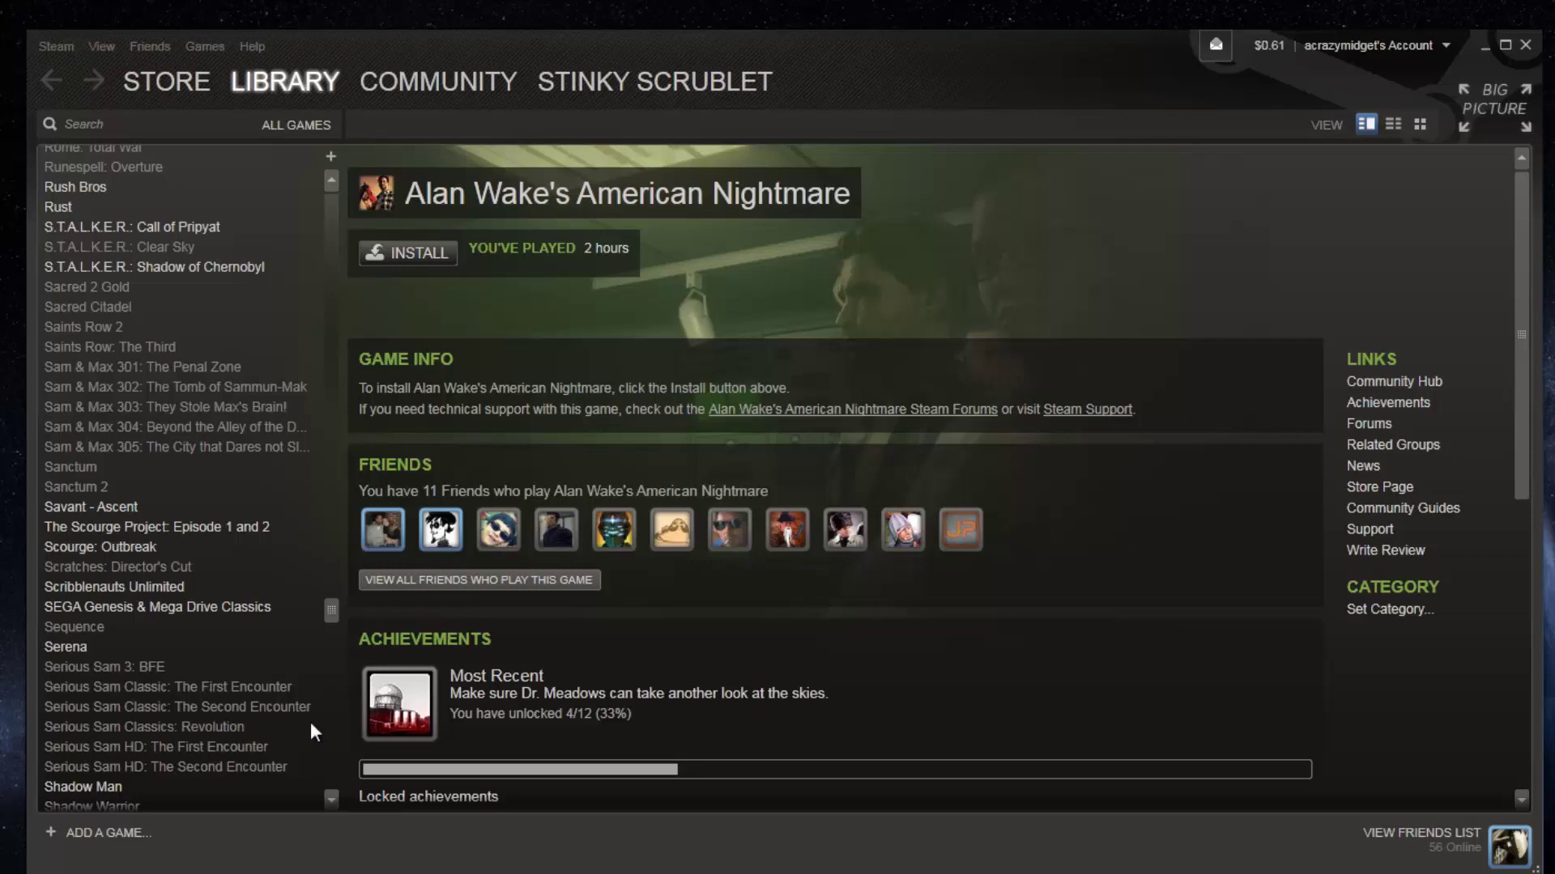
pyautogui.moveTo(340, 614)
pyautogui.mouseDown()
pyautogui.moveTo(320, 155)
pyautogui.moveTo(351, 564)
pyautogui.moveTo(373, 599)
pyautogui.moveTo(298, 91)
pyautogui.mouseUp()
# Step: Search the library for 'counter', then clear the search to show all games again
pyautogui.click(166, 121)
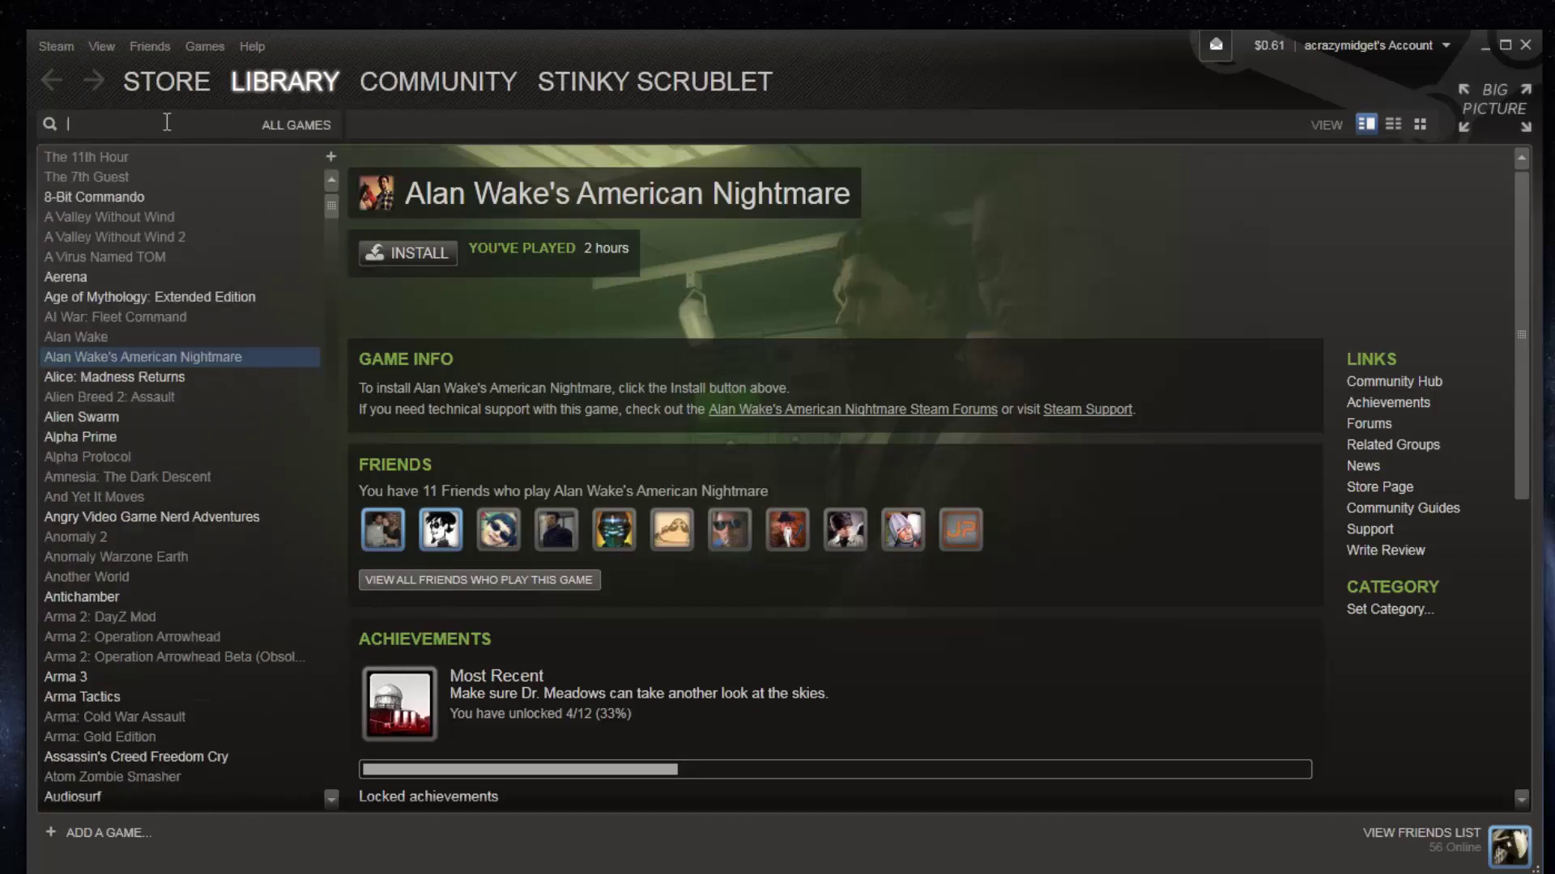
pyautogui.write('counter')
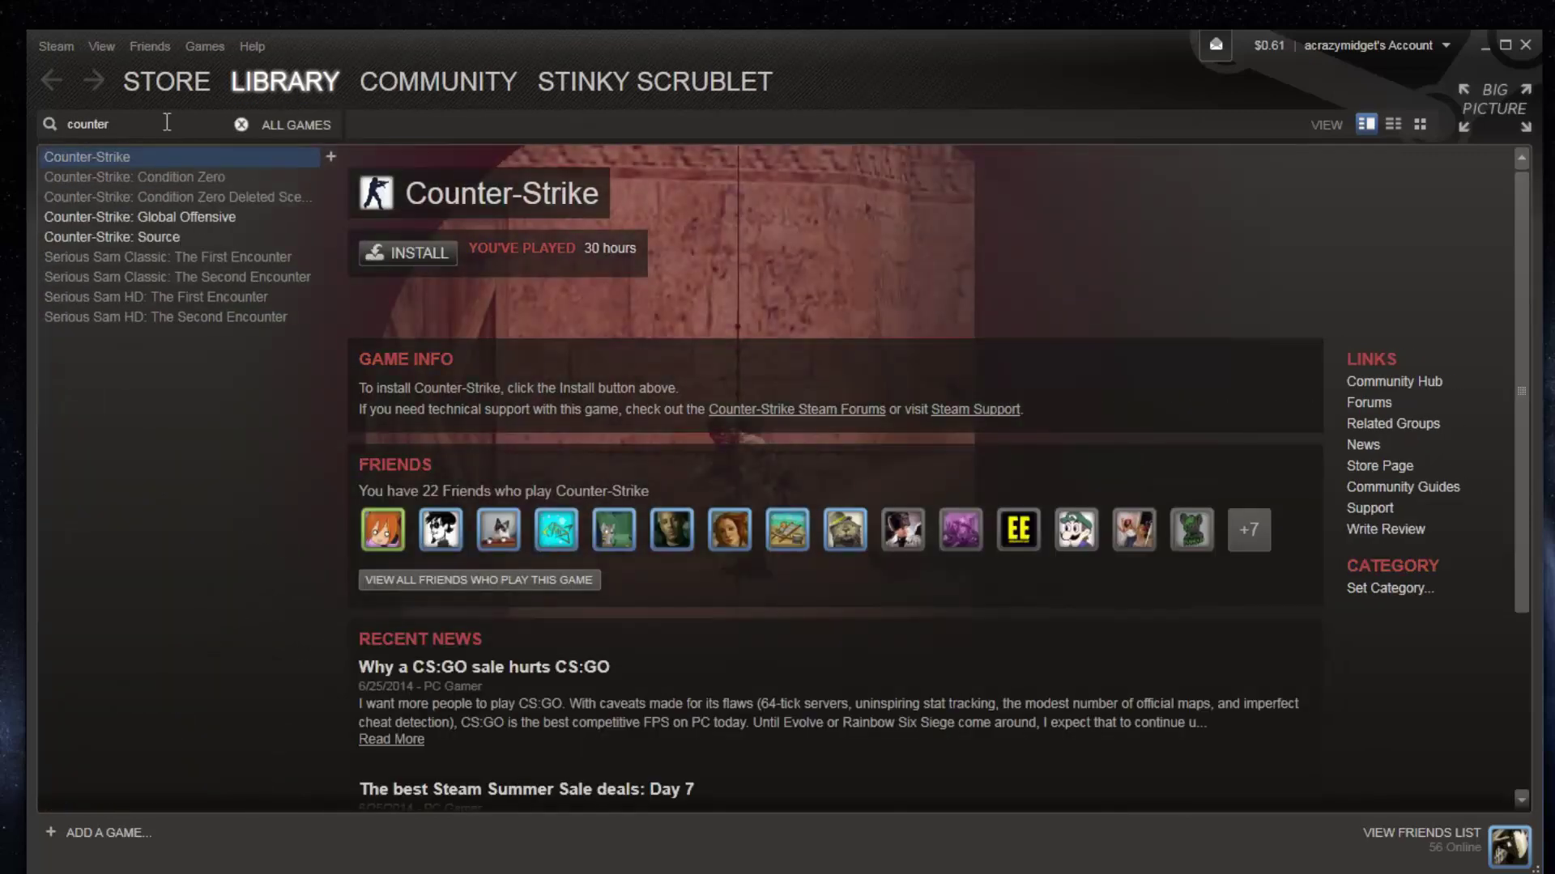
pyautogui.press('BackSpace')
pyautogui.press('BackSpace')
pyautogui.press('BackSpace')
pyautogui.press('BackSpace')
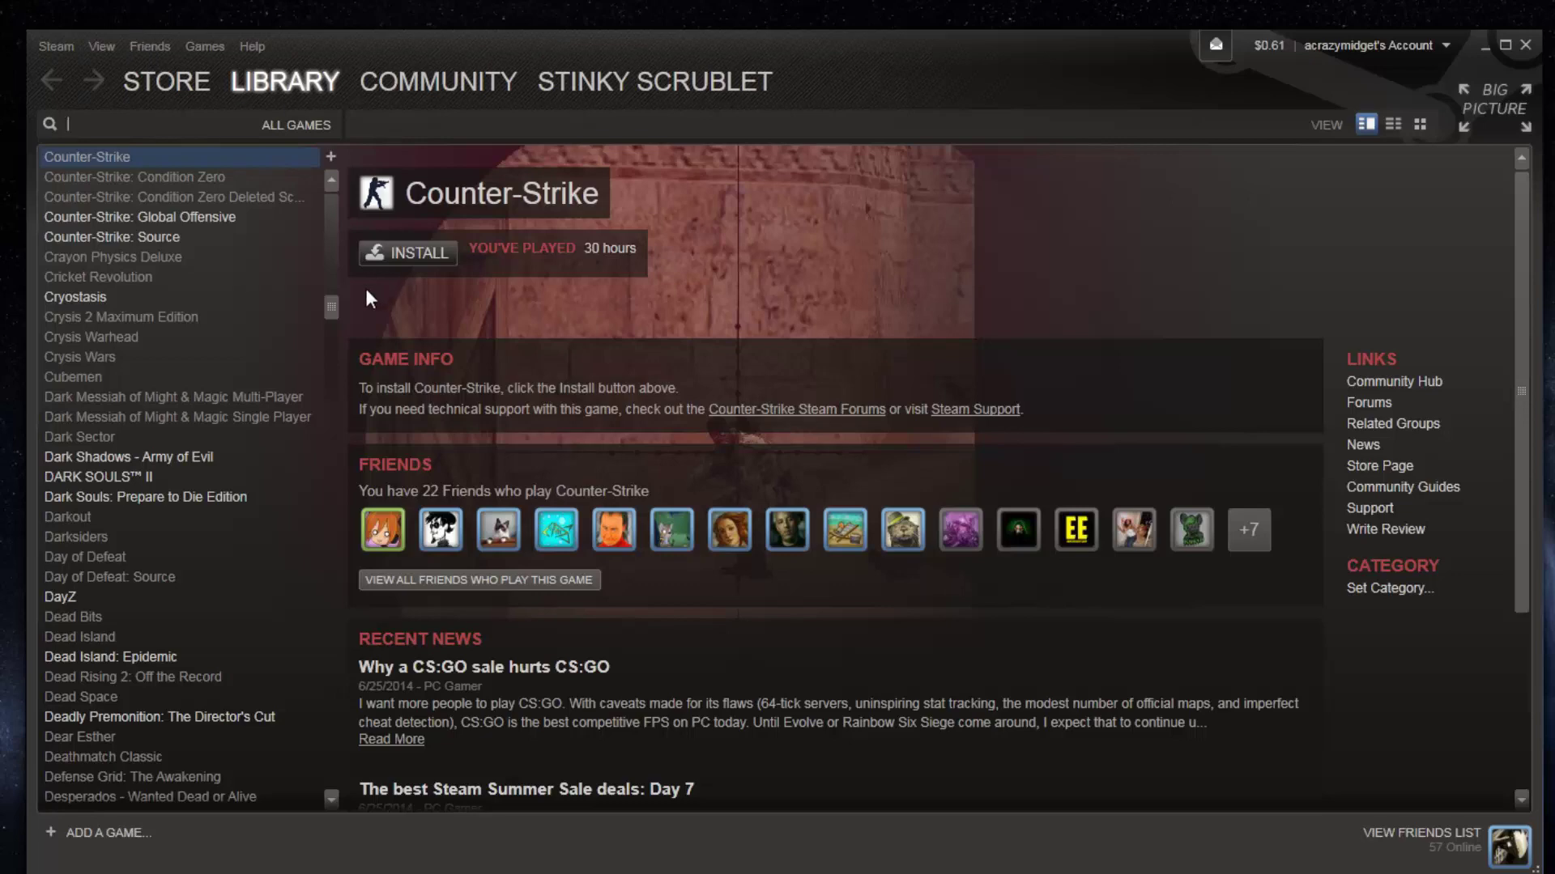
pyautogui.moveTo(332, 306); pyautogui.dragTo(343, 453)
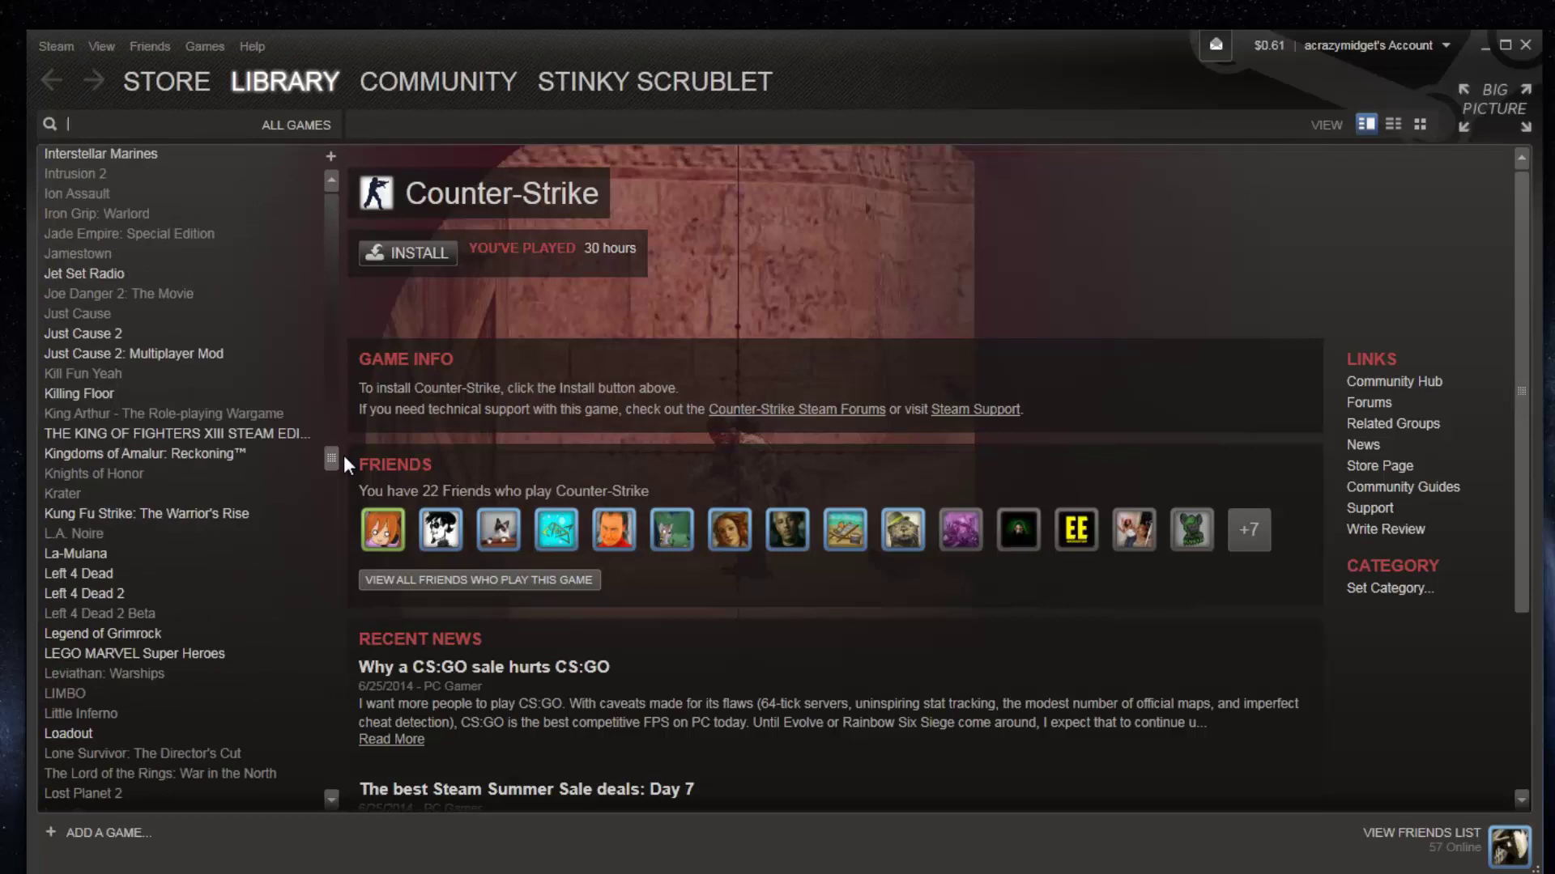
pyautogui.moveTo(343, 456)
pyautogui.mouseDown()
pyautogui.moveTo(303, 158)
pyautogui.moveTo(296, 178)
pyautogui.mouseUp()
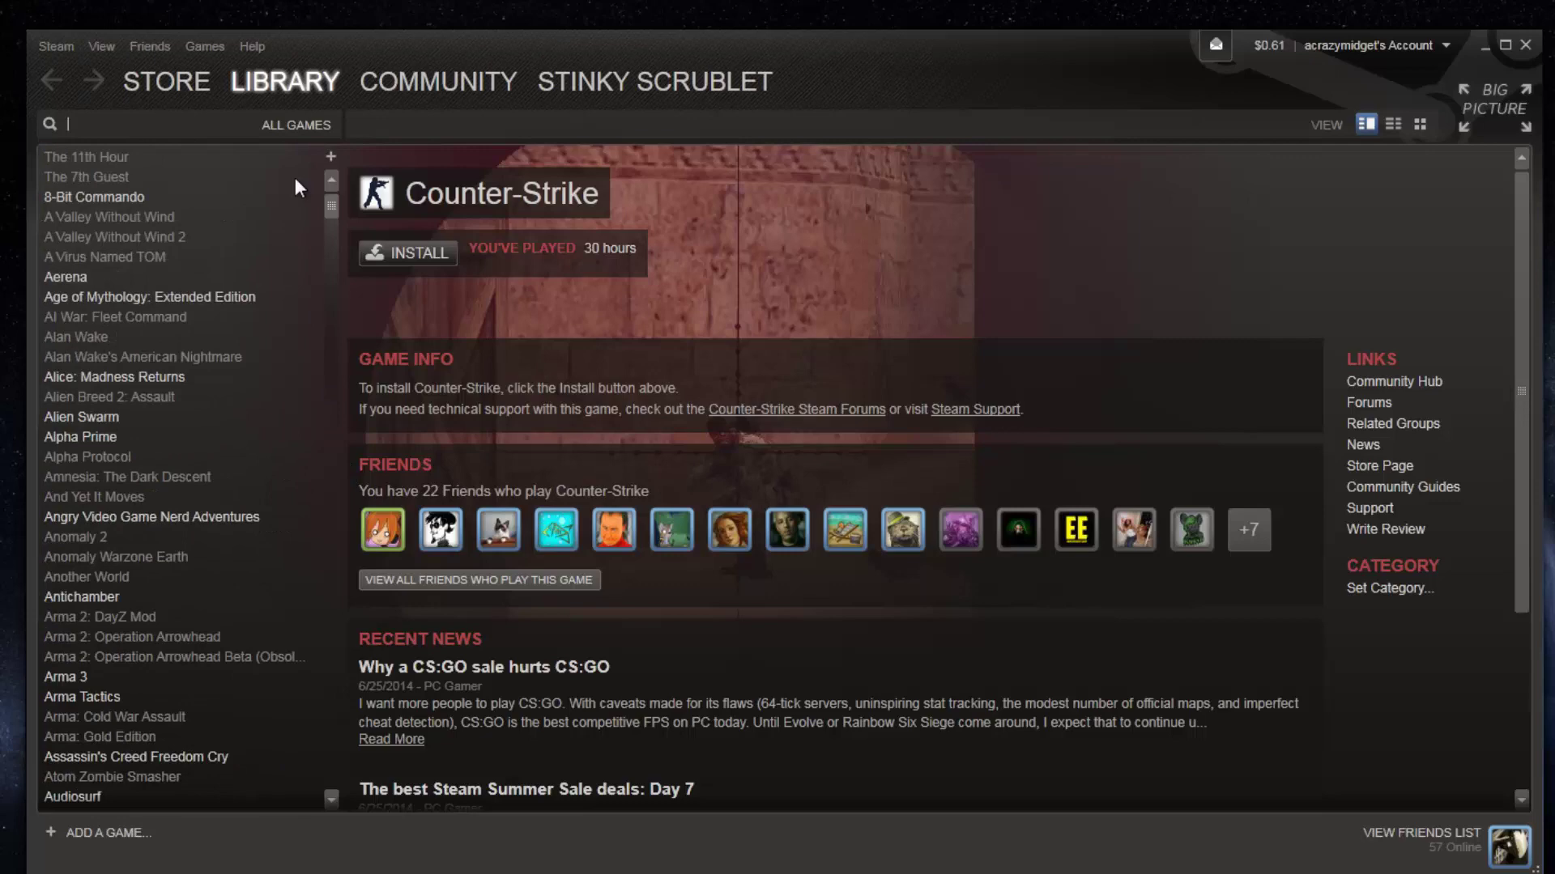
# Step: Bring up Set Category for A Virus Named TOM and cancel without assigning a category
pyautogui.rightClick(82, 257)
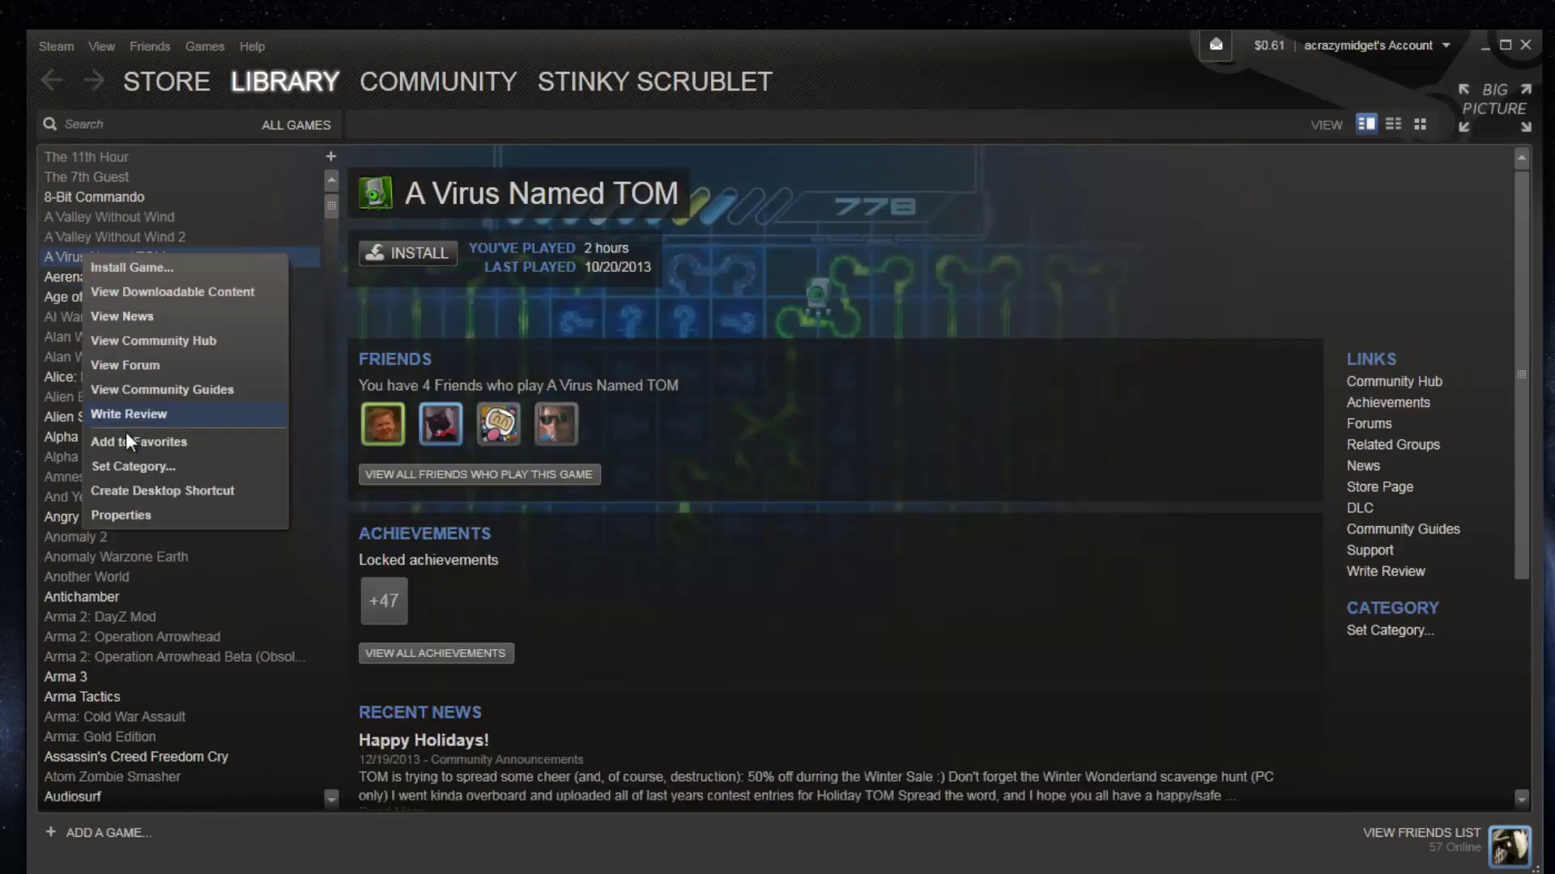
pyautogui.click(122, 465)
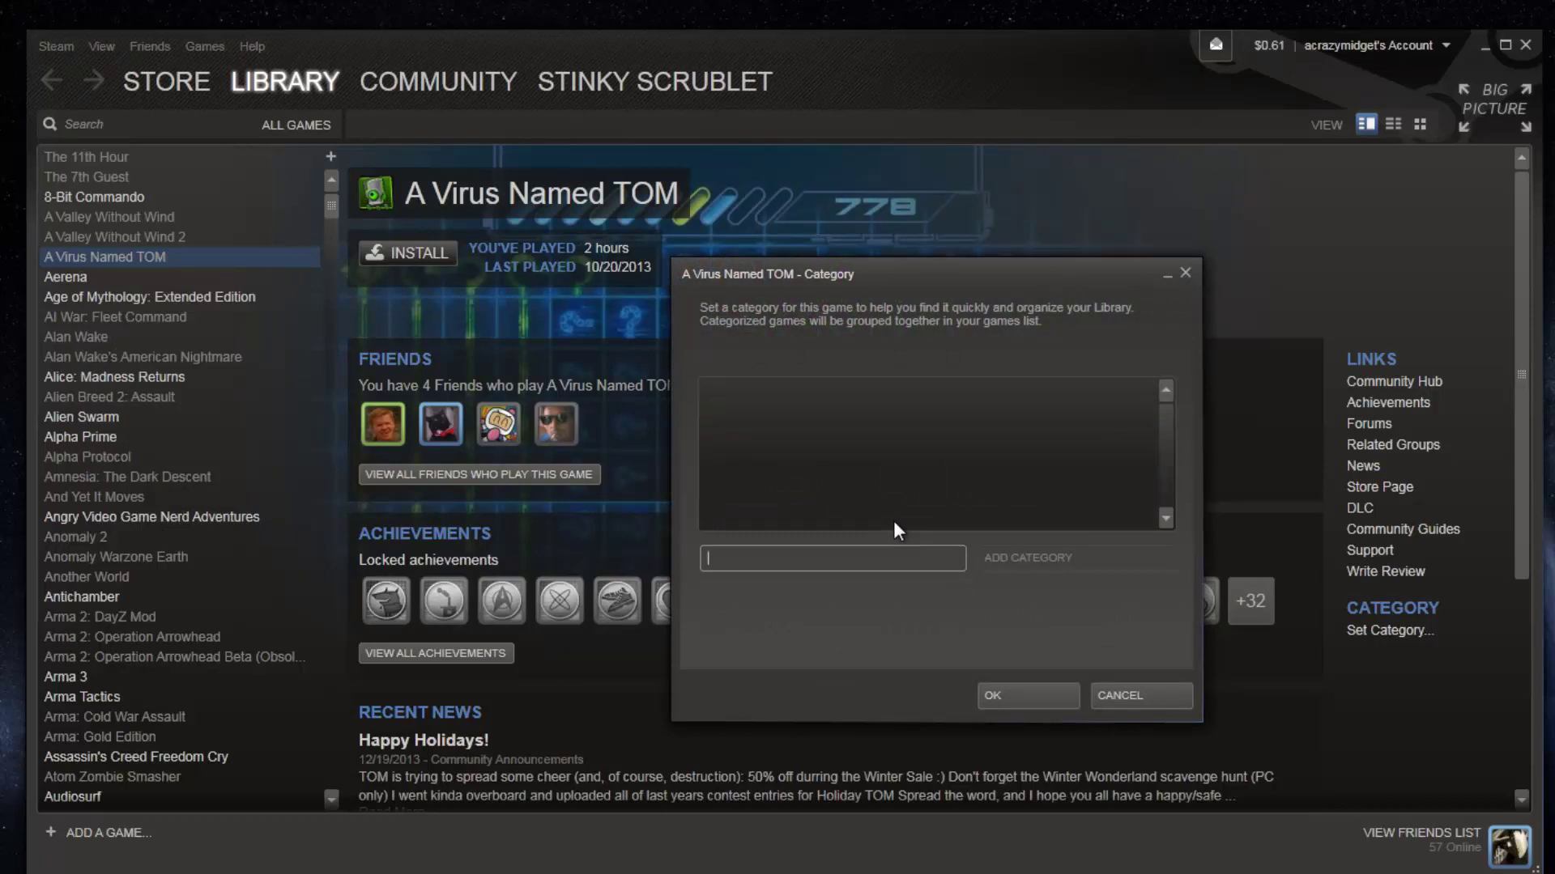
pyautogui.click(1108, 695)
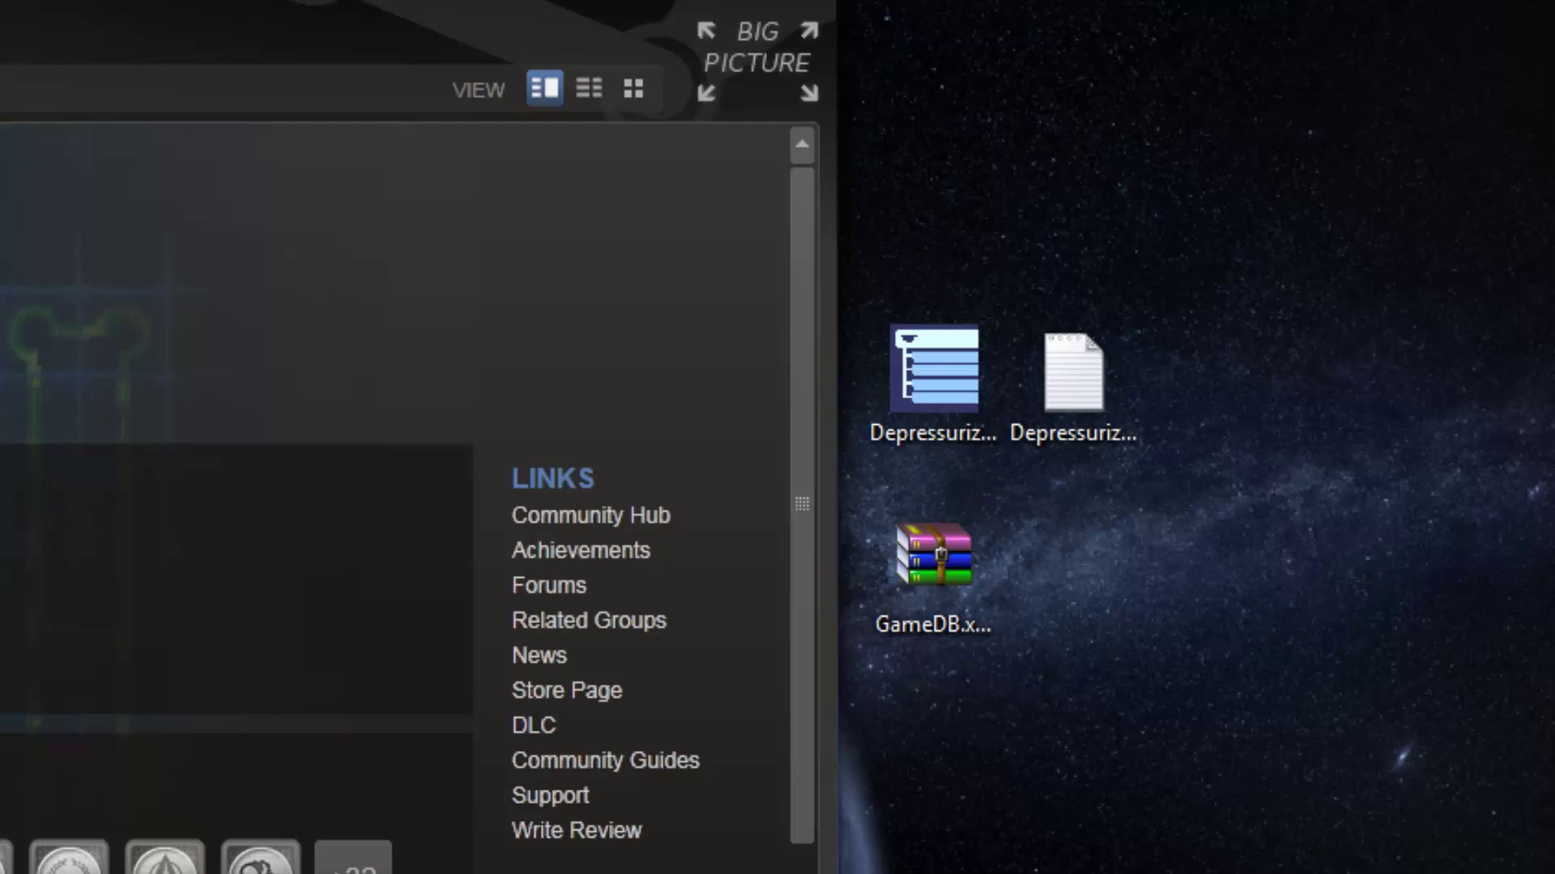
# Step: Launch Depressurizer, allowing the unverified program to run, and enlarge its window
pyautogui.doubleClick(990, 323)
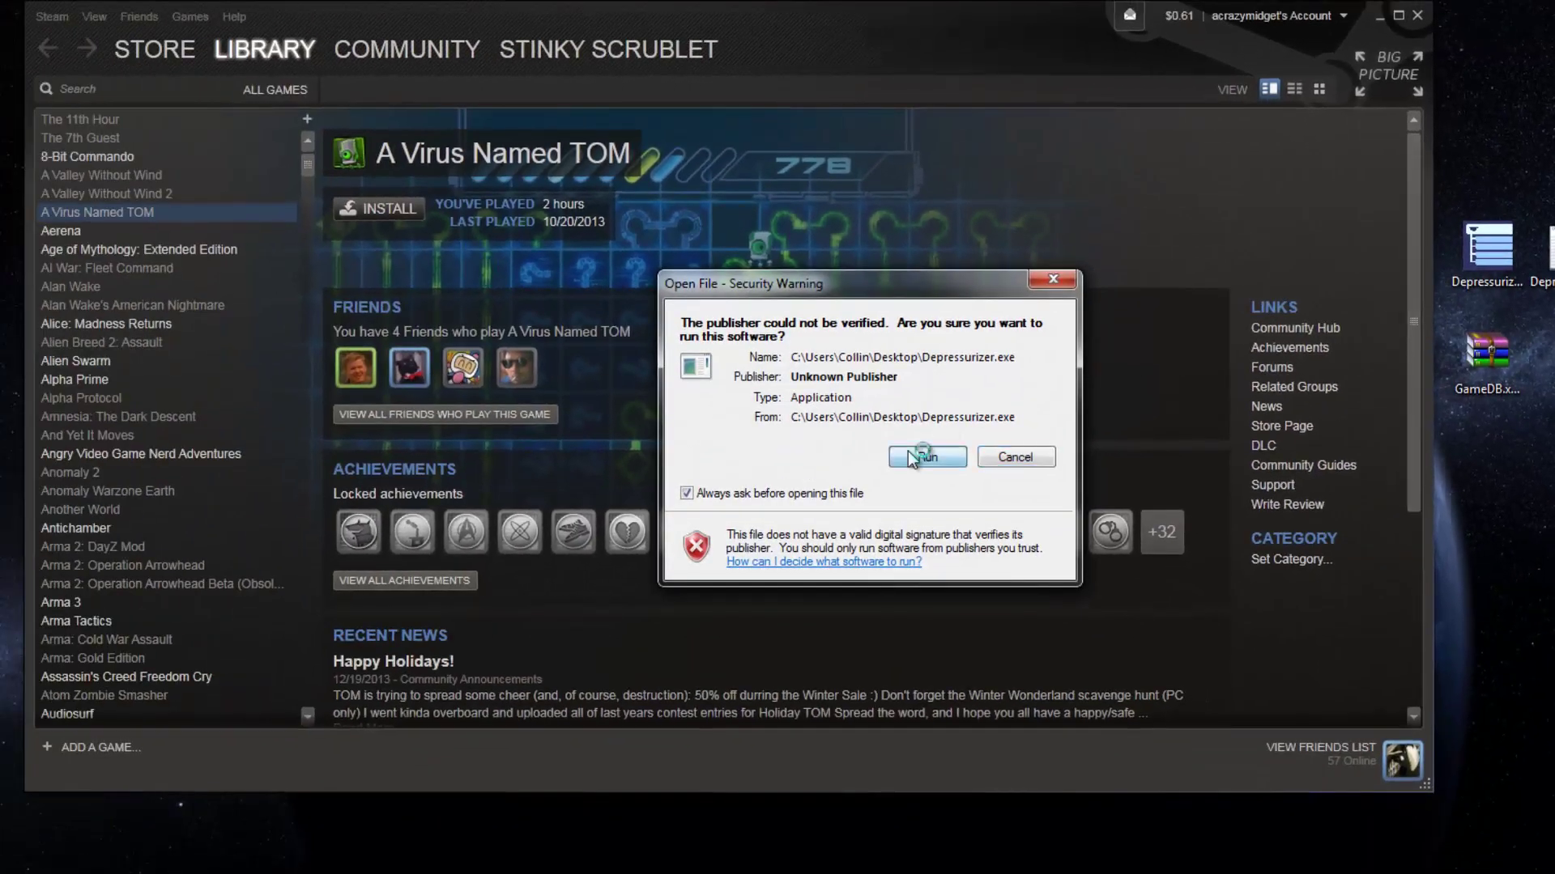
pyautogui.click(919, 457)
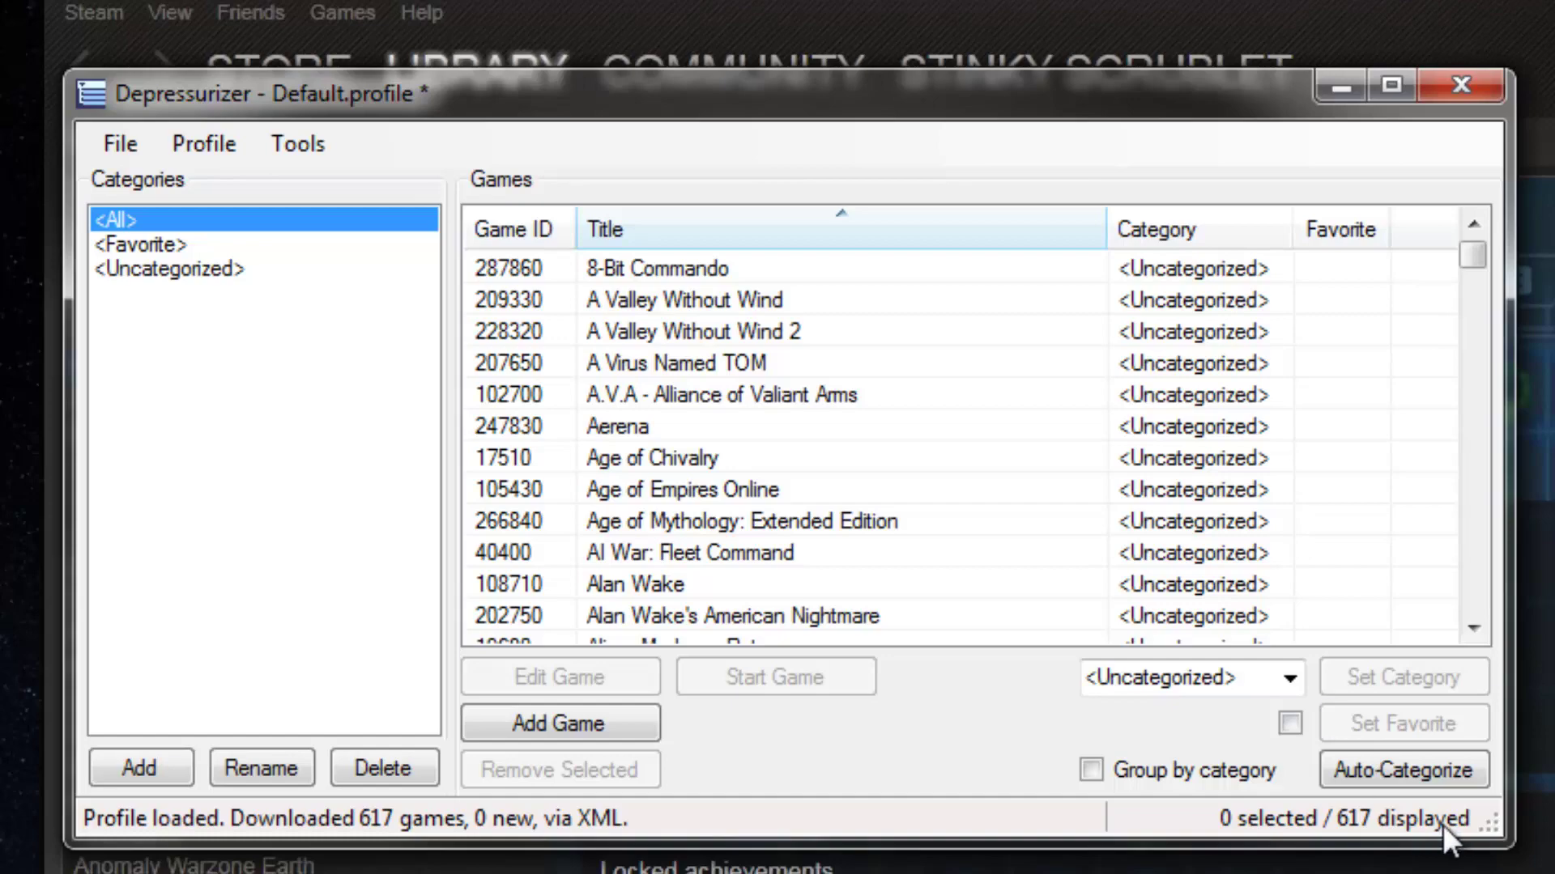
pyautogui.moveTo(1494, 816); pyautogui.dragTo(1549, 869)
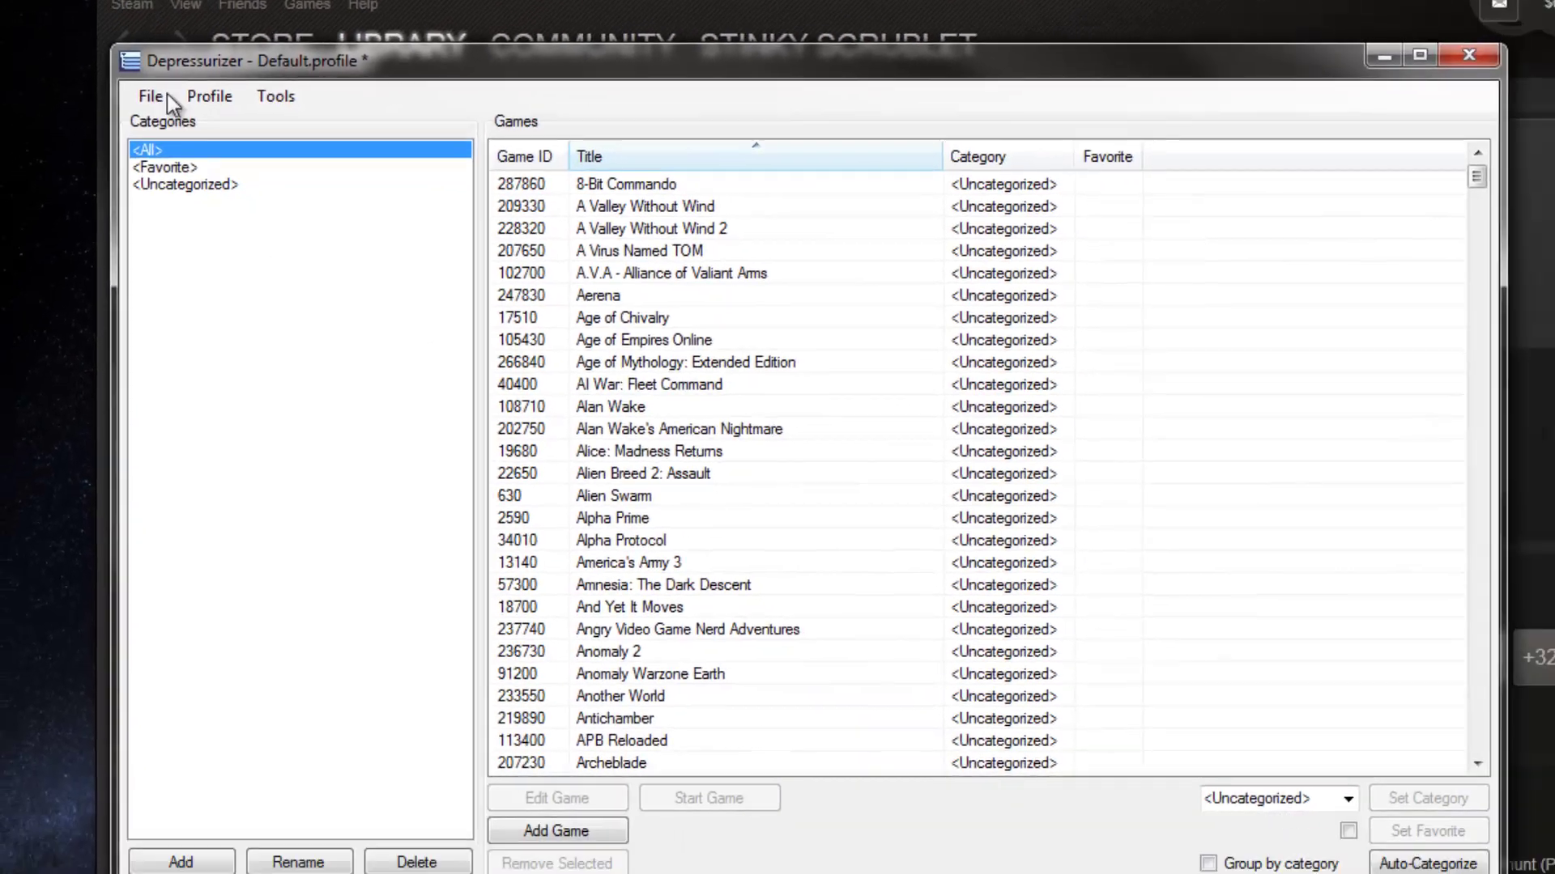
# Step: Create a new Depressurizer profile for the local Steam user
pyautogui.click(154, 89)
pyautogui.click(213, 115)
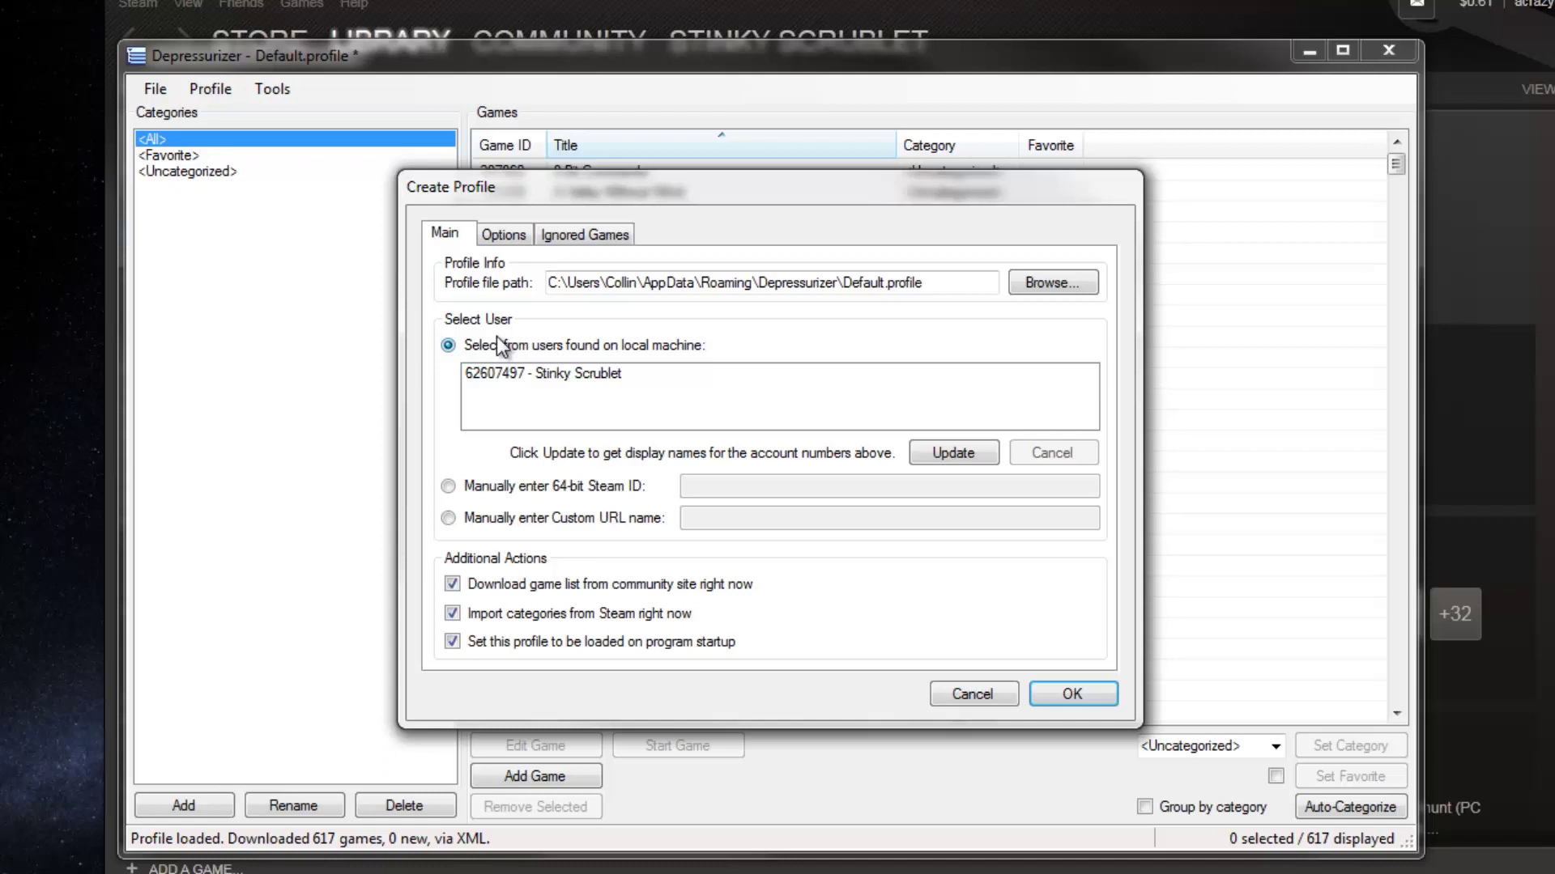
pyautogui.click(546, 378)
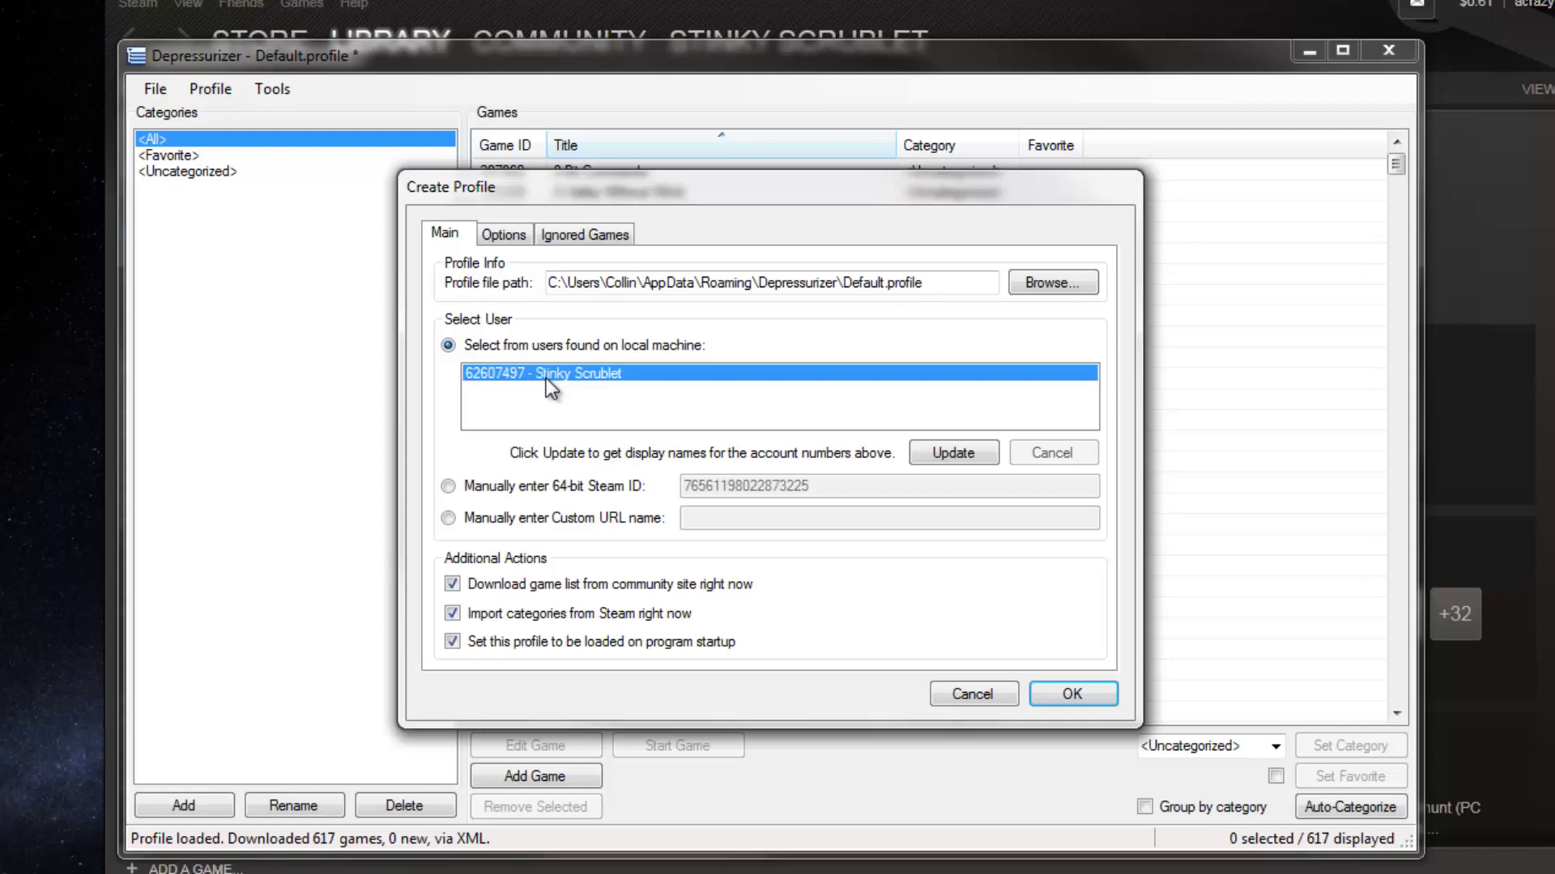
pyautogui.click(1055, 699)
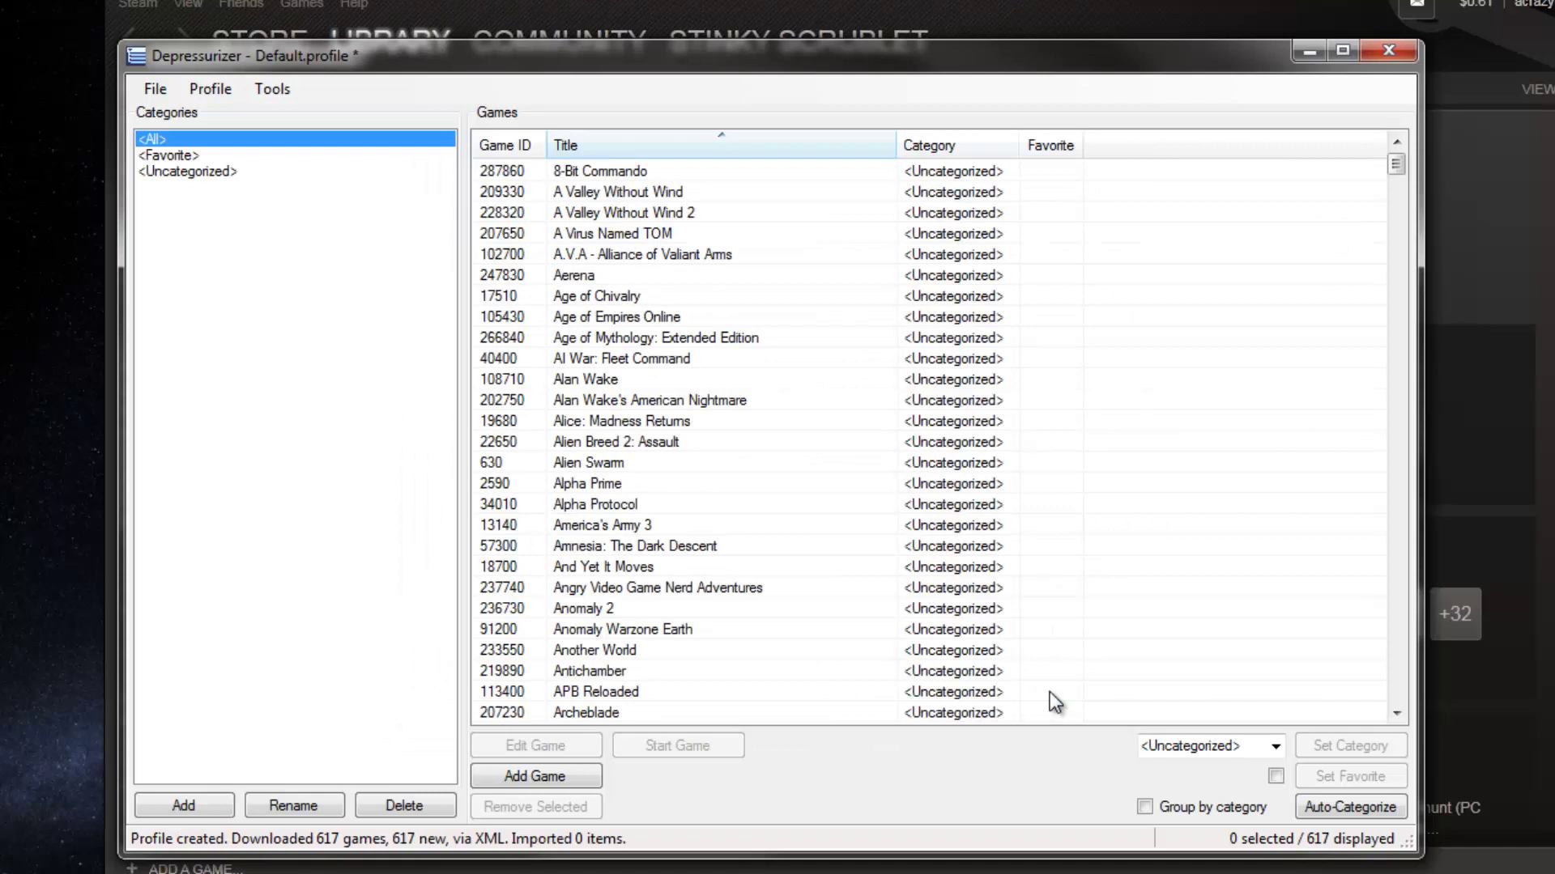
pyautogui.rightClick(280, 337)
pyautogui.click(302, 350)
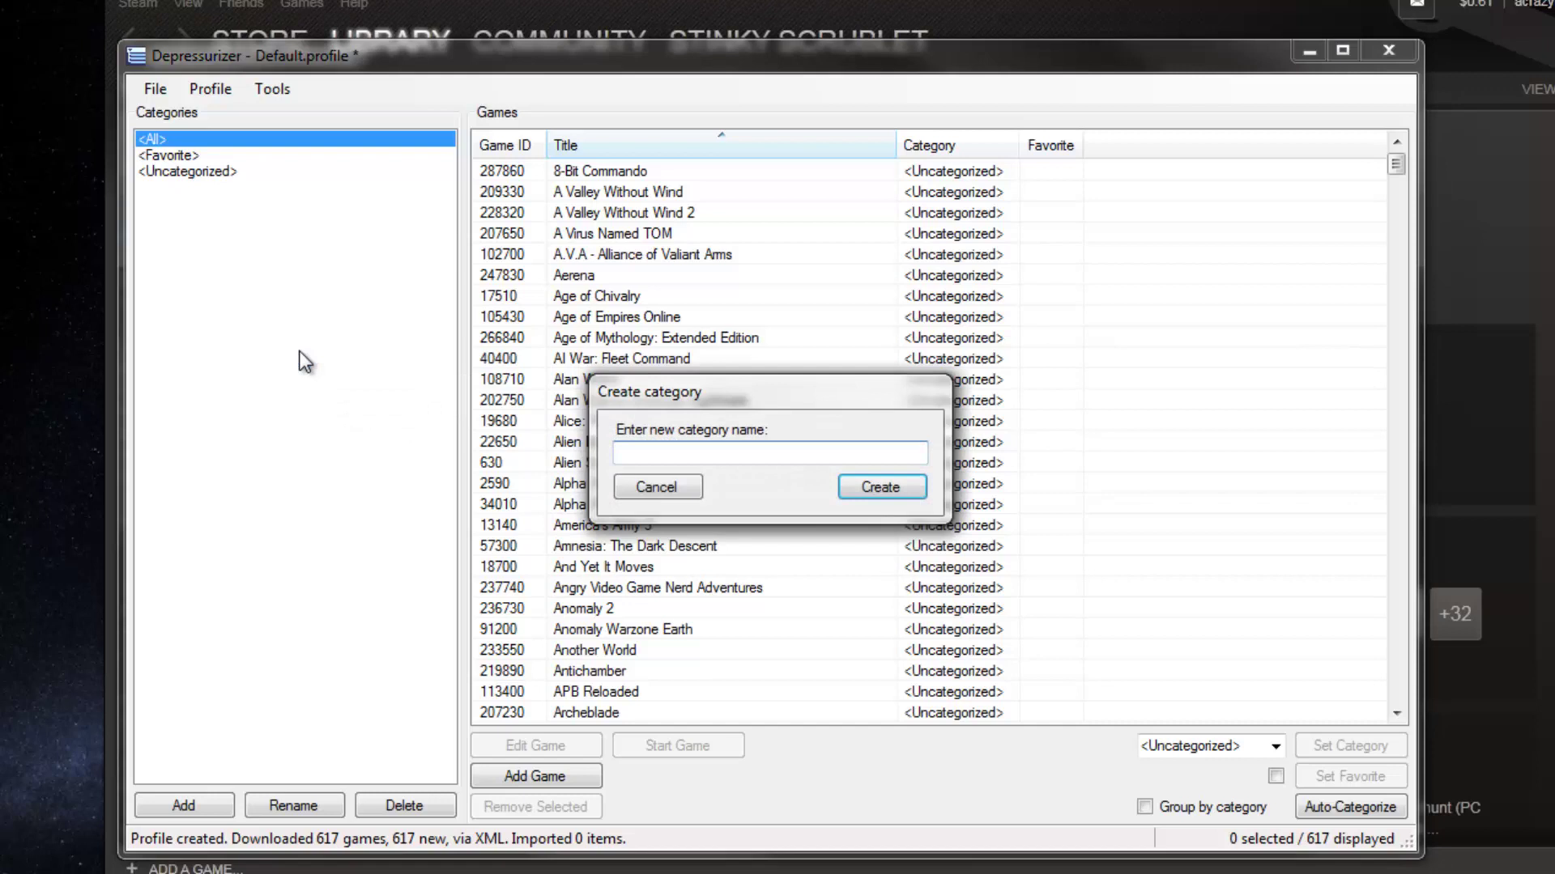
pyautogui.write('shooter')
pyautogui.press('Return')
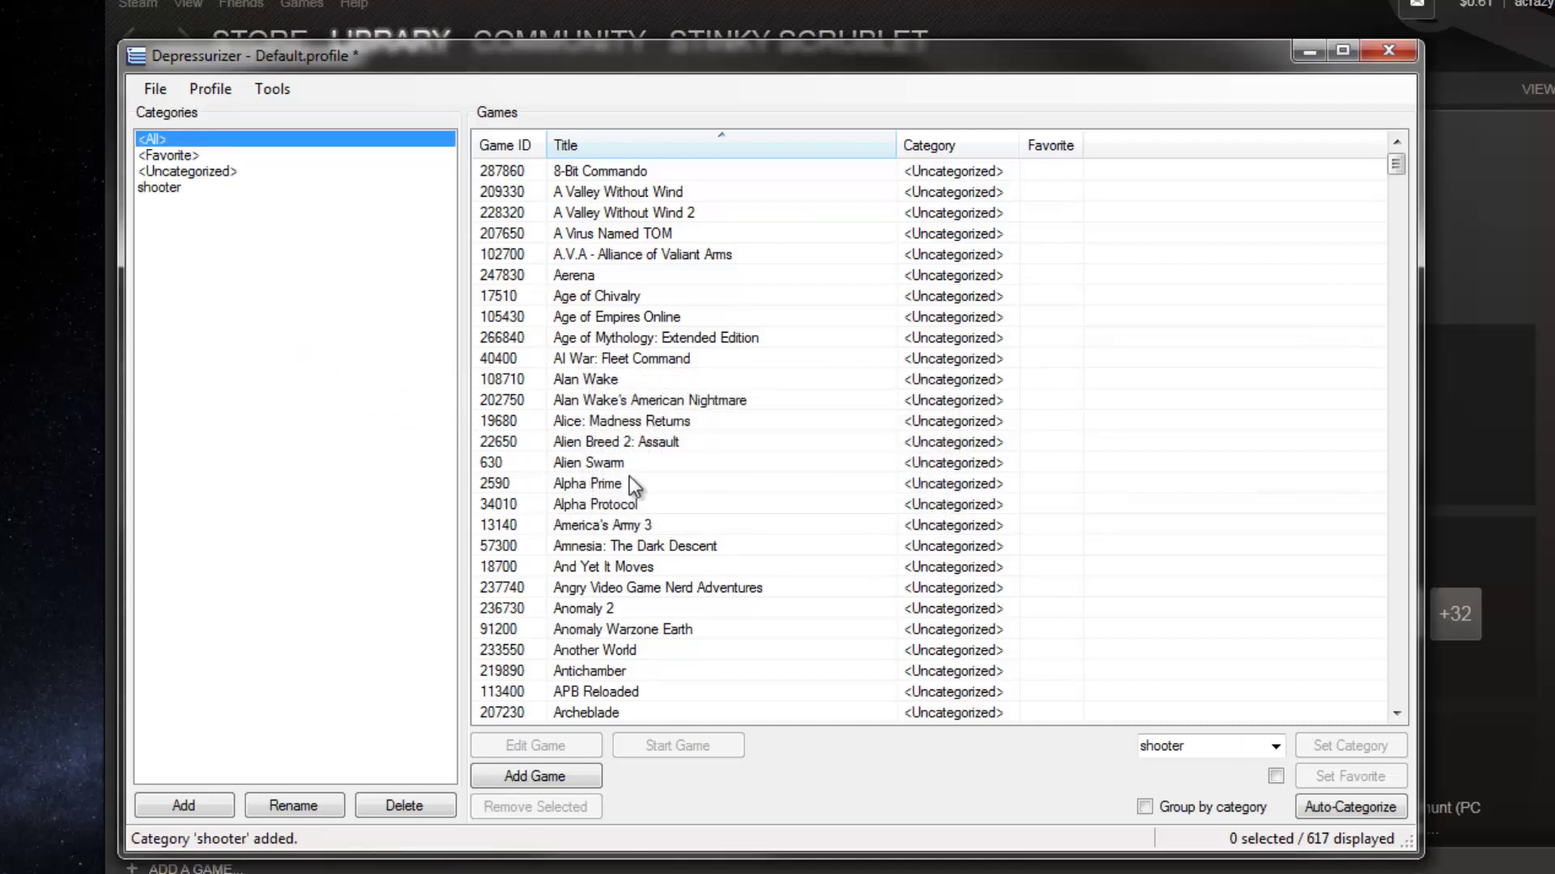
pyautogui.moveTo(619, 525)
pyautogui.mouseDown()
pyautogui.moveTo(553, 524)
pyautogui.moveTo(198, 188)
pyautogui.mouseUp()
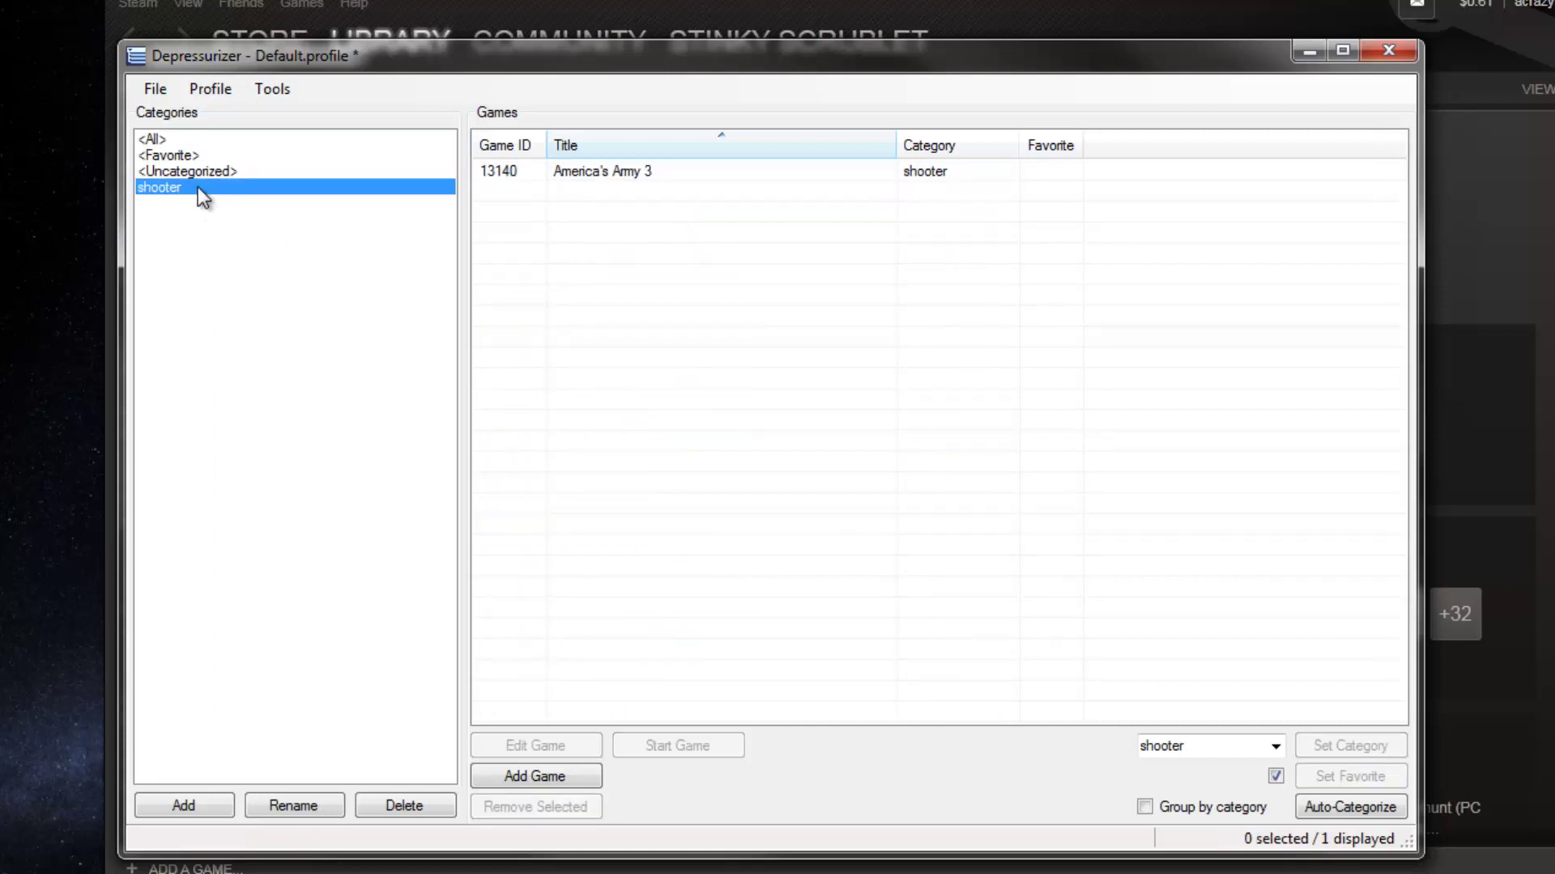
pyautogui.press('Delete')
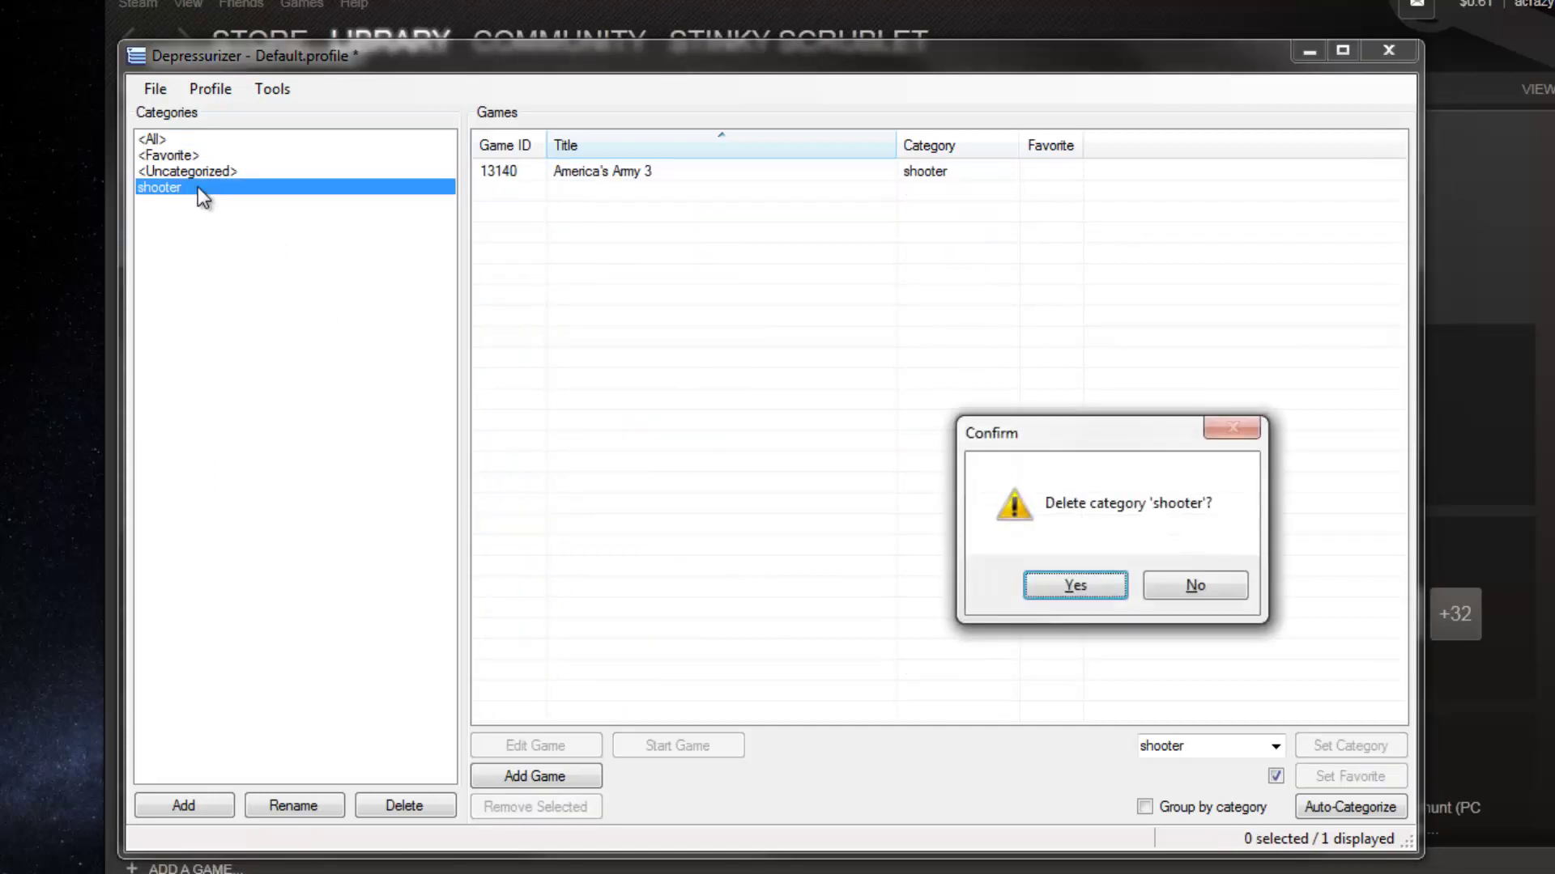
pyautogui.press('Return')
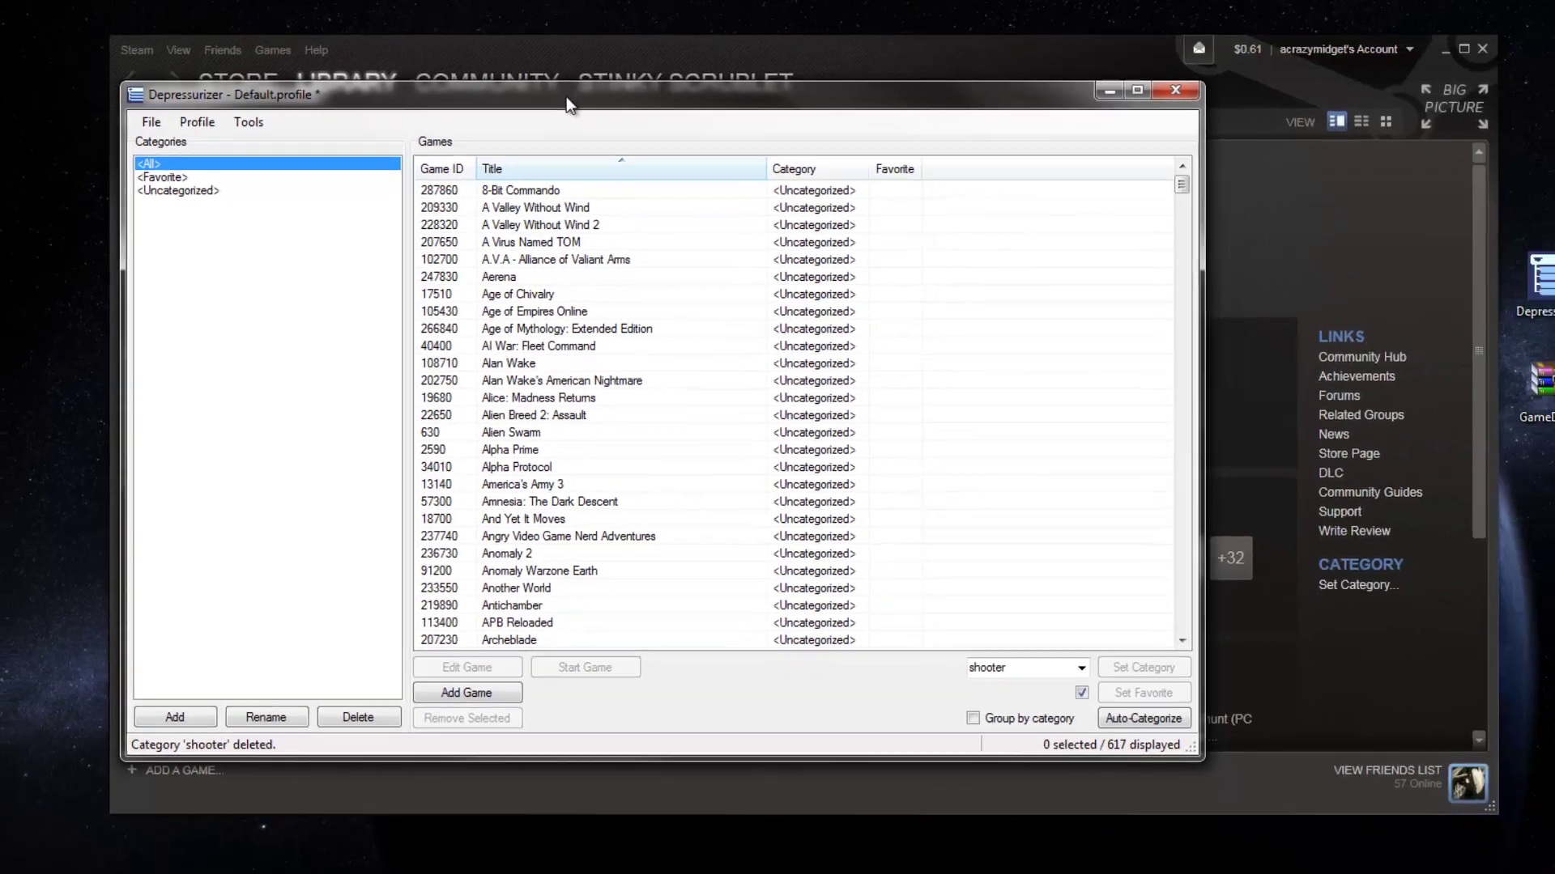
# Step: Auto-categorize all games by genre, looking up the 14 missing games on the Steam Store
pyautogui.doubleClick(547, 55)
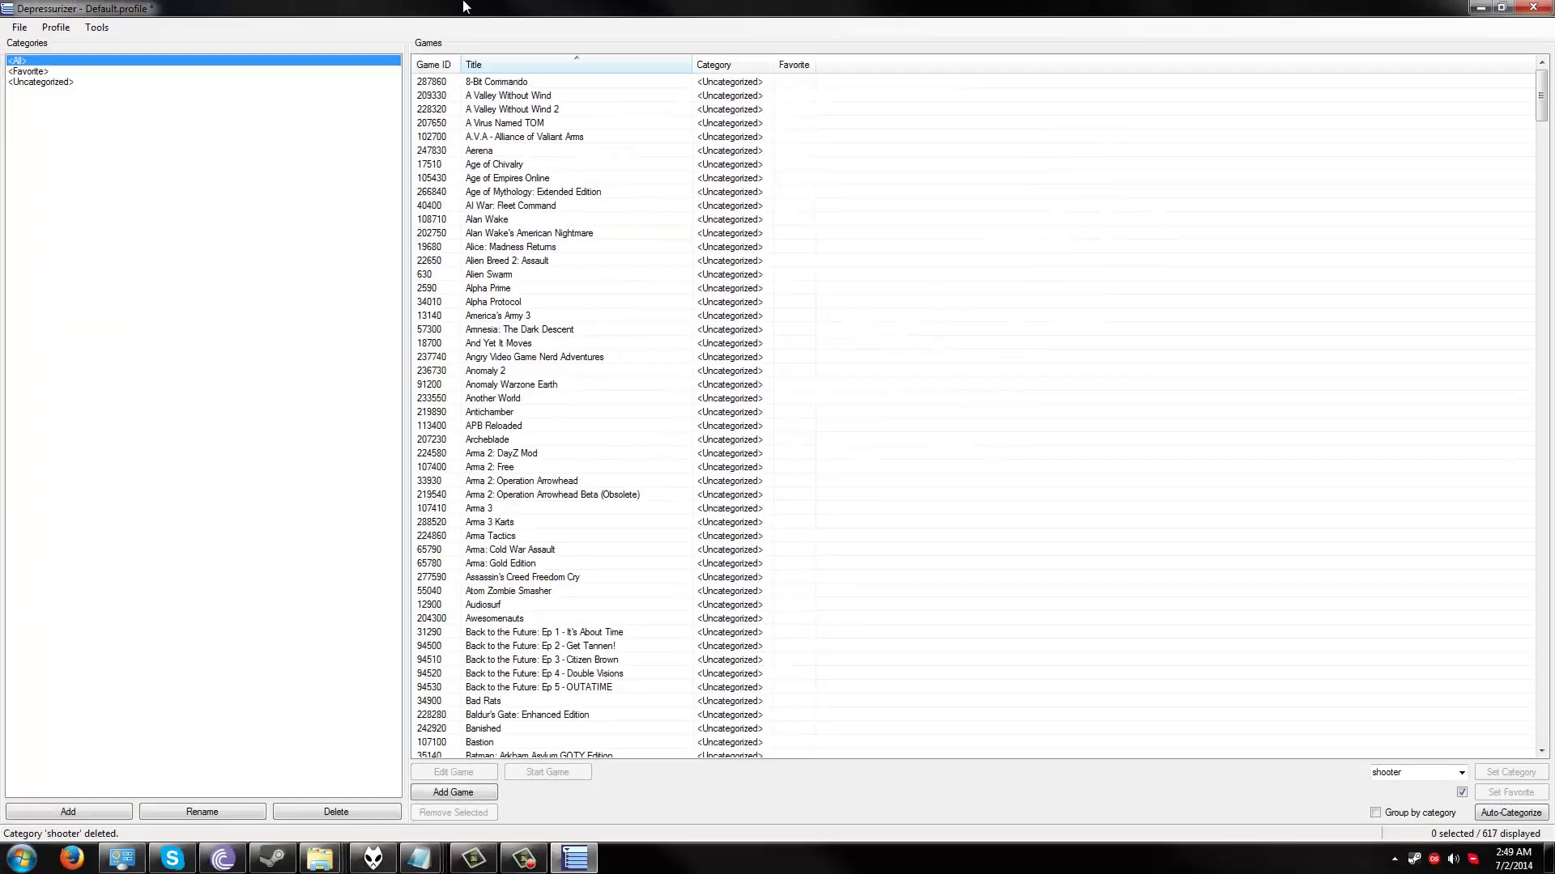
pyautogui.click(510, 86)
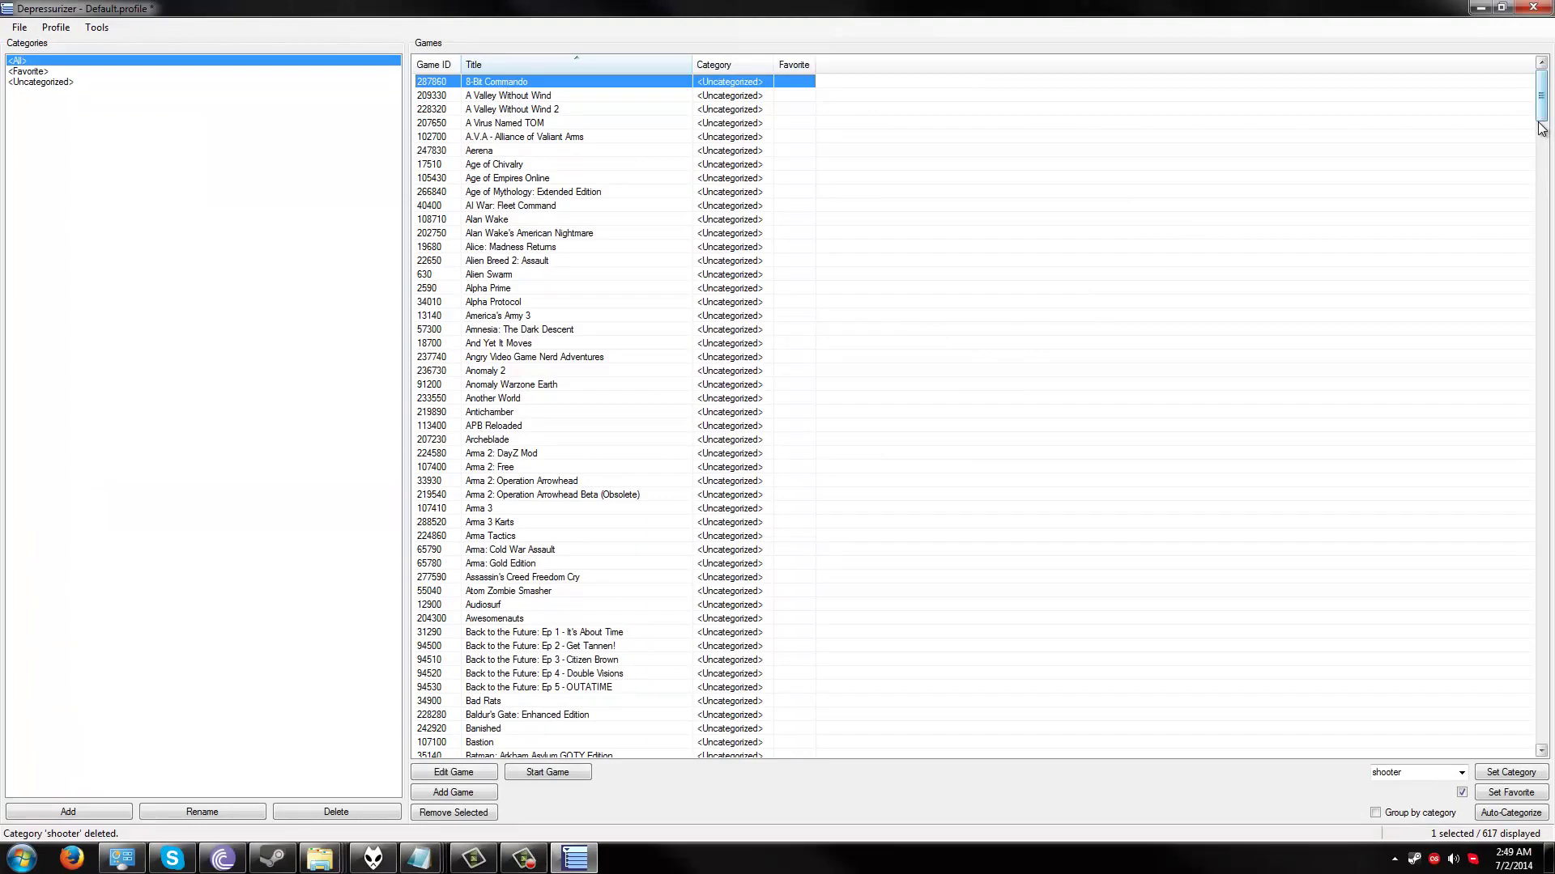
pyautogui.moveTo(1540, 127); pyautogui.dragTo(1541, 729)
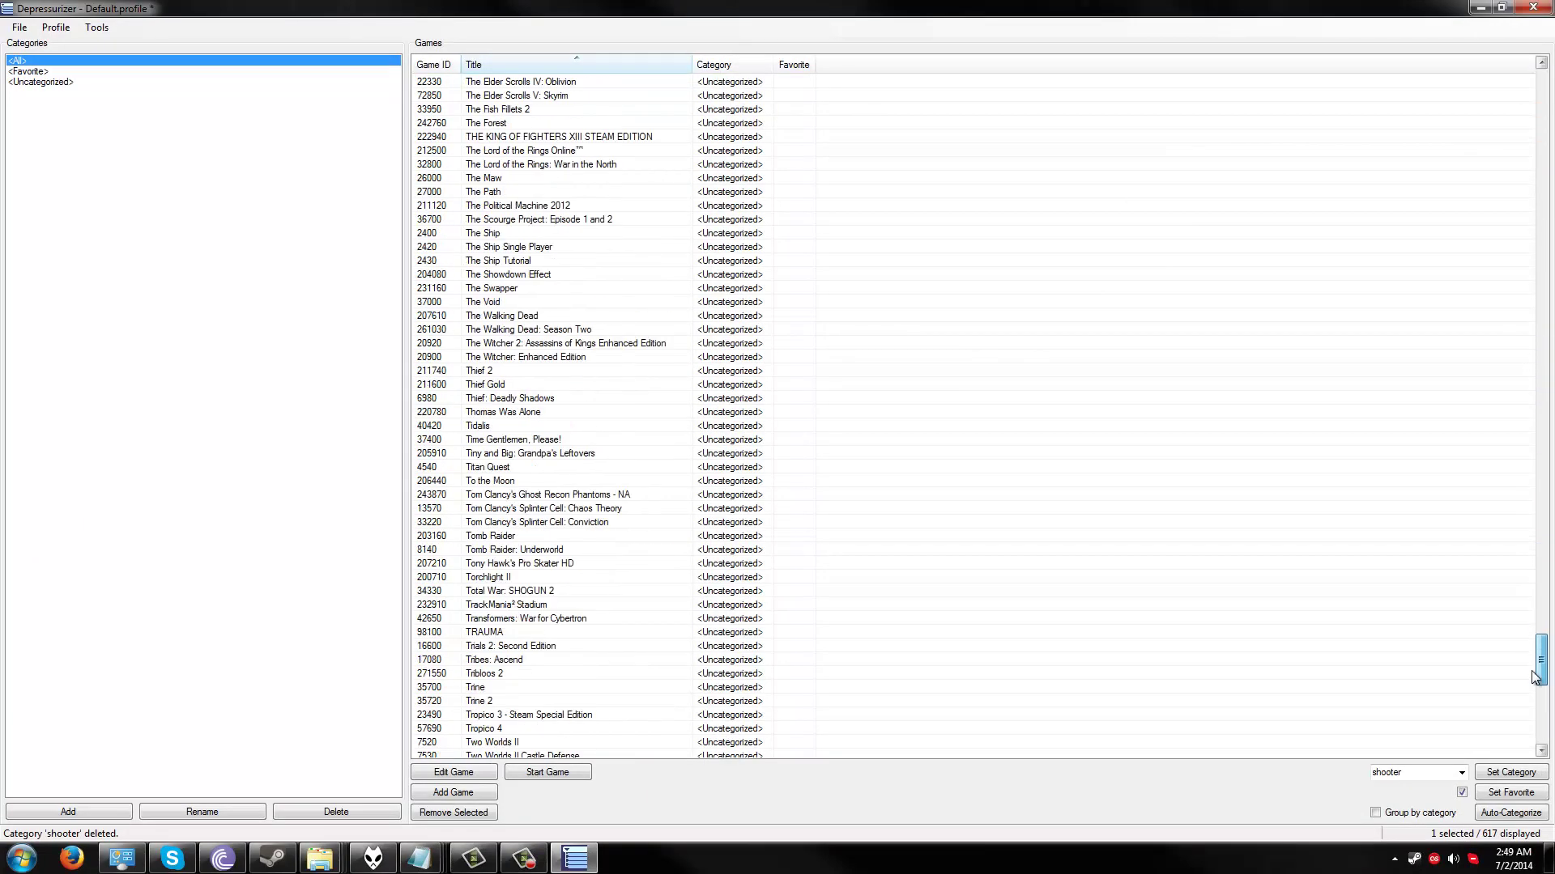
pyautogui.hotkey('ctrl', 'a')
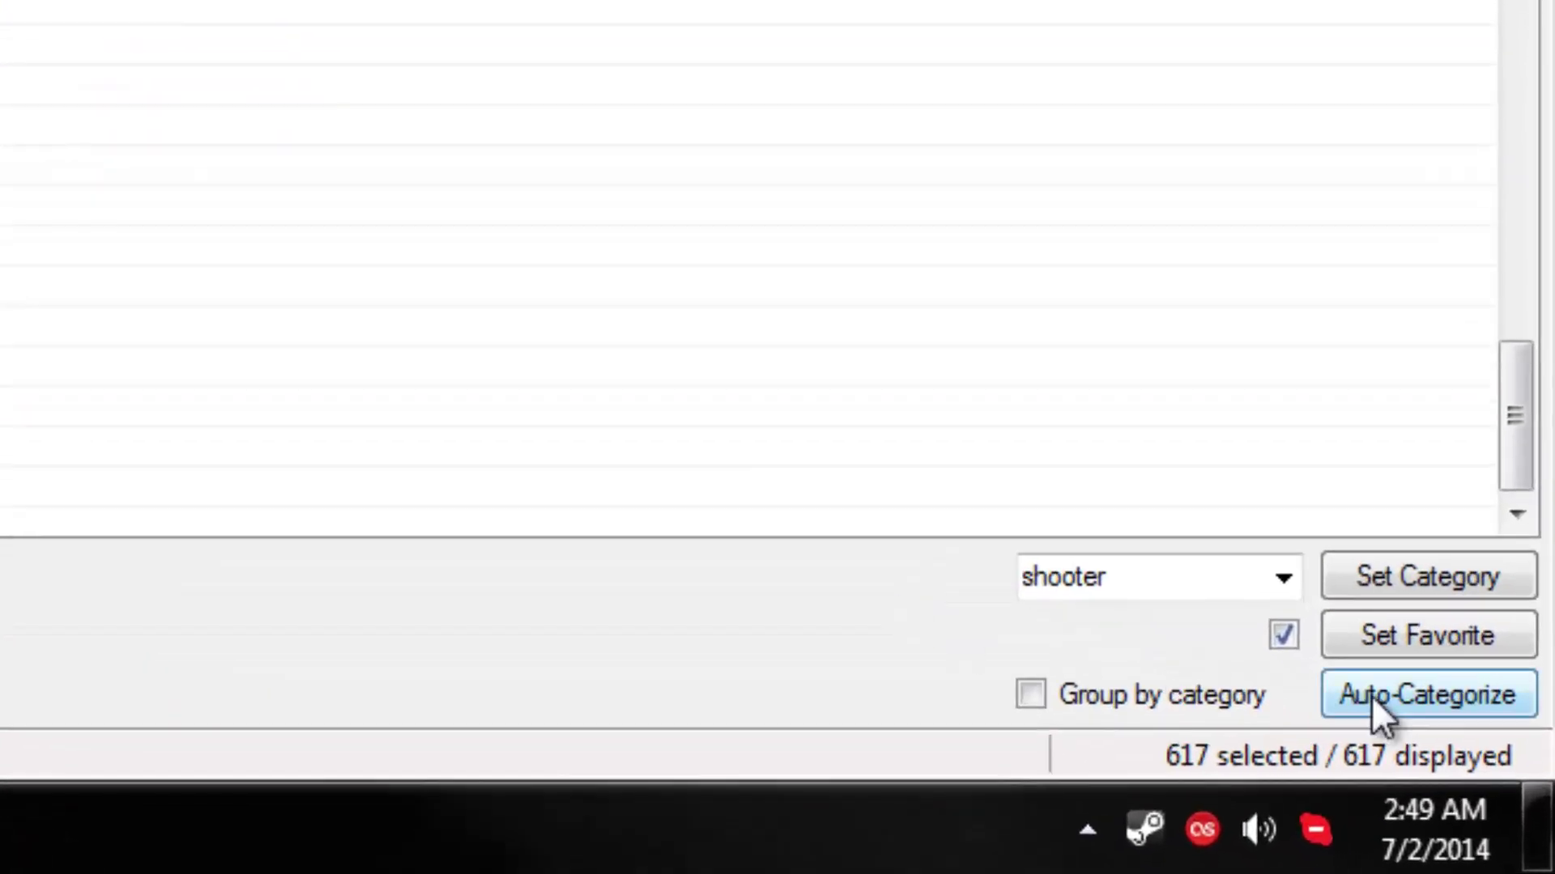
pyautogui.click(1540, 810)
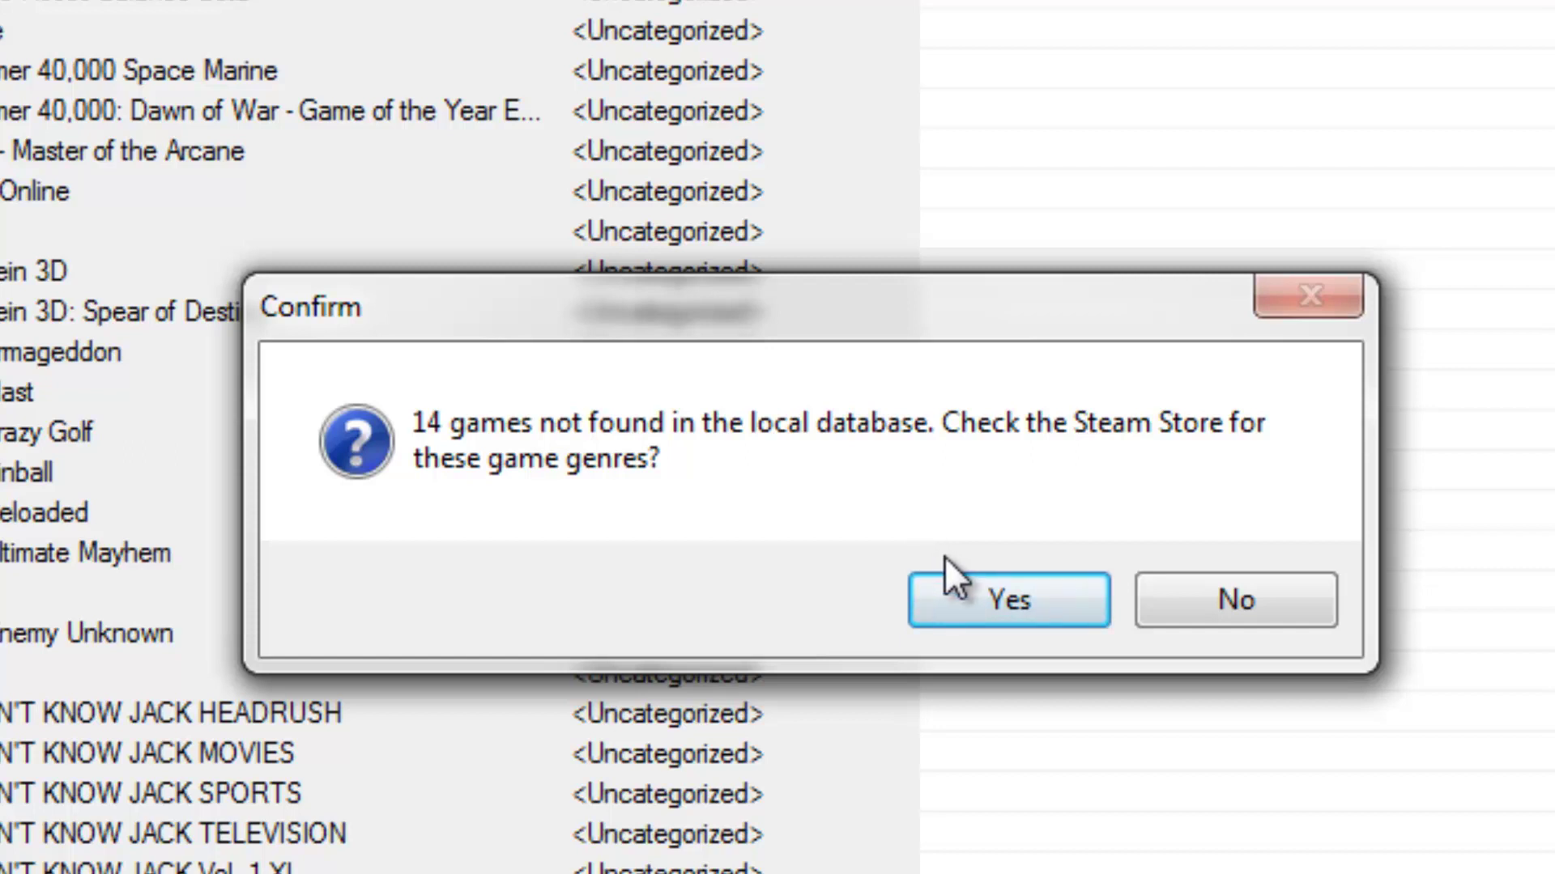
pyautogui.click(978, 590)
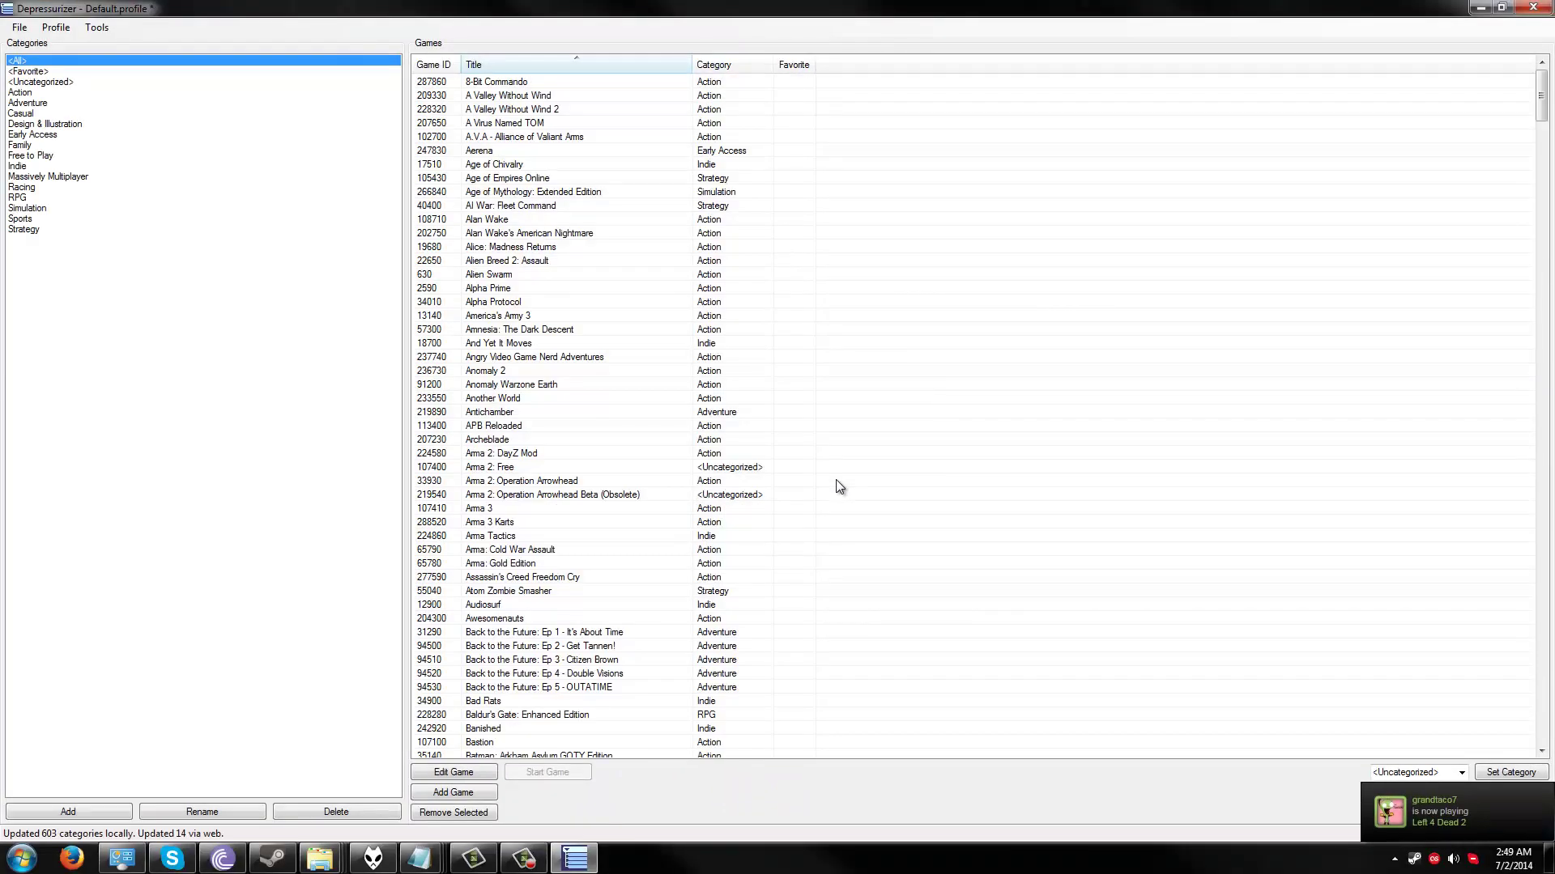
# Step: Browse the Free to Play, Adventure, Action, Casual and other genre categories, then return to Steam
pyautogui.click(51, 156)
pyautogui.click(48, 103)
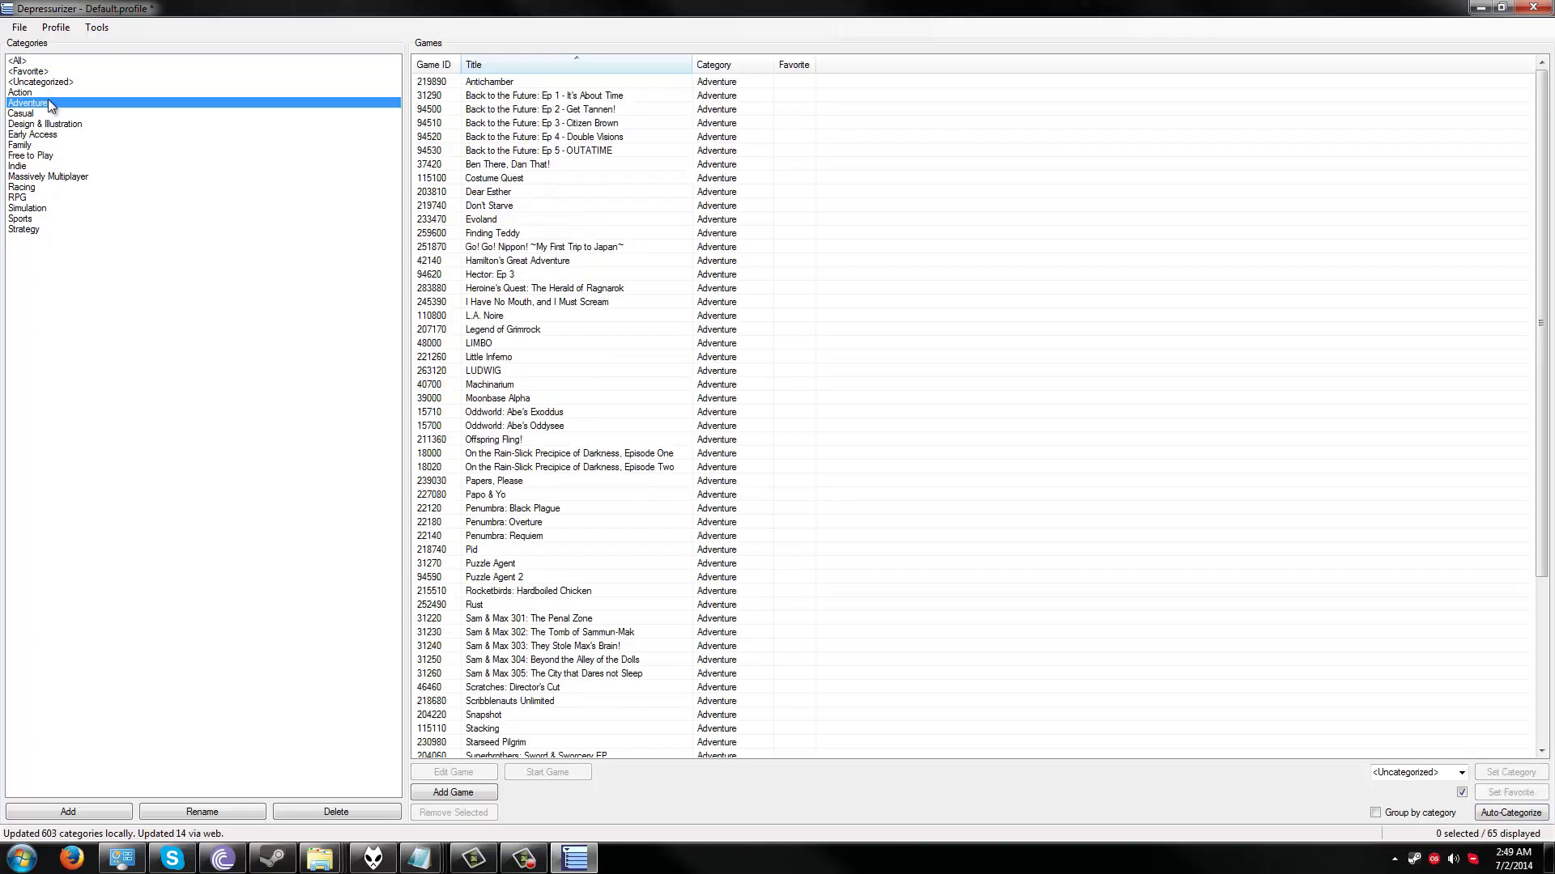
pyautogui.click(50, 94)
pyautogui.click(51, 114)
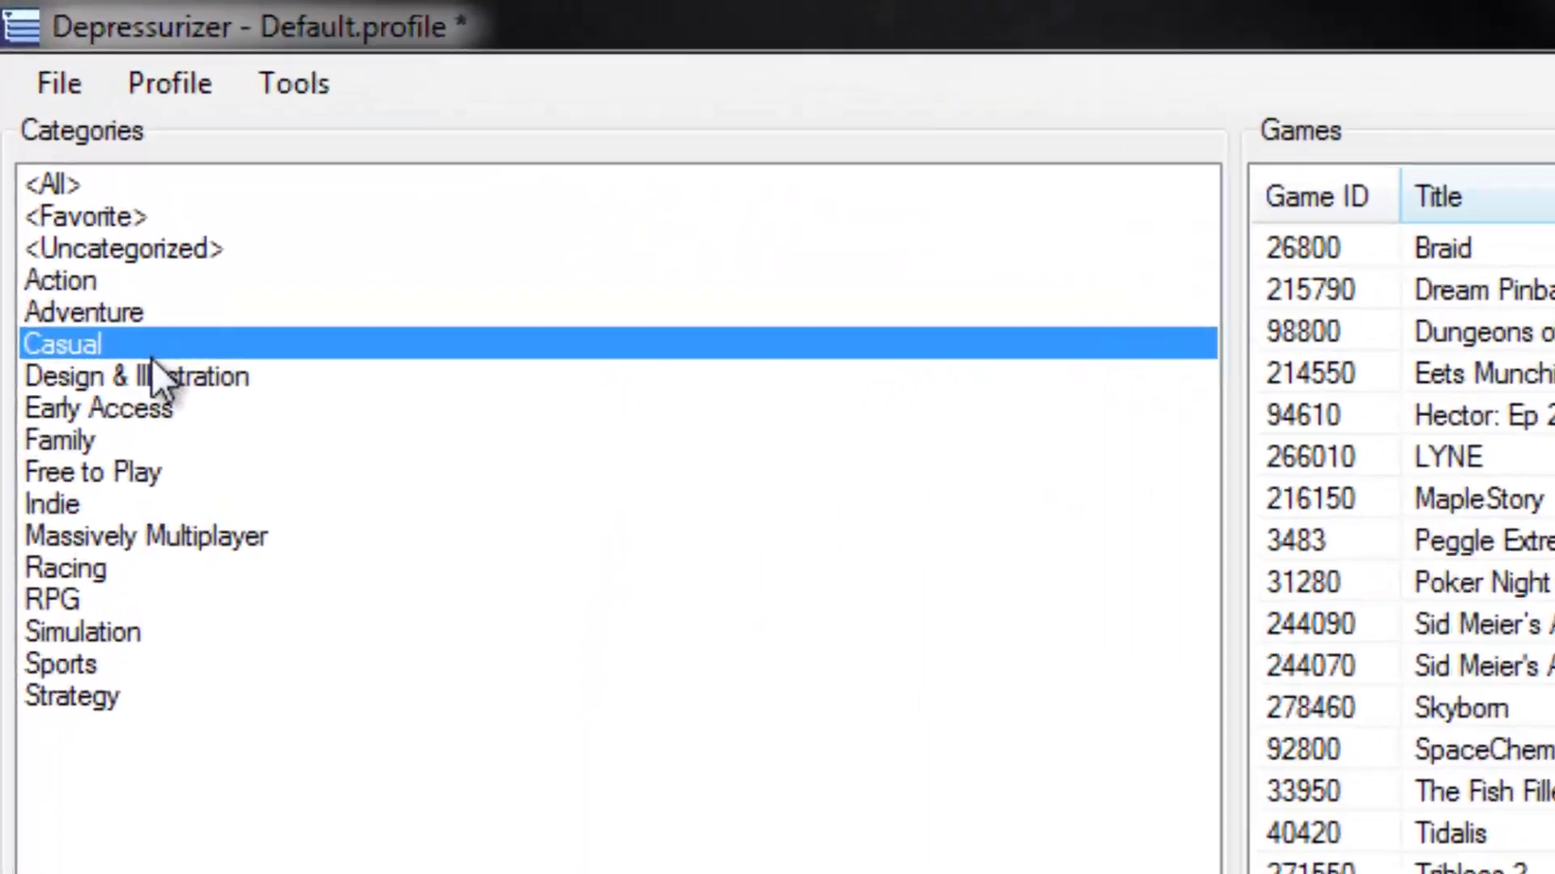
pyautogui.moveTo(152, 358); pyautogui.dragTo(170, 698)
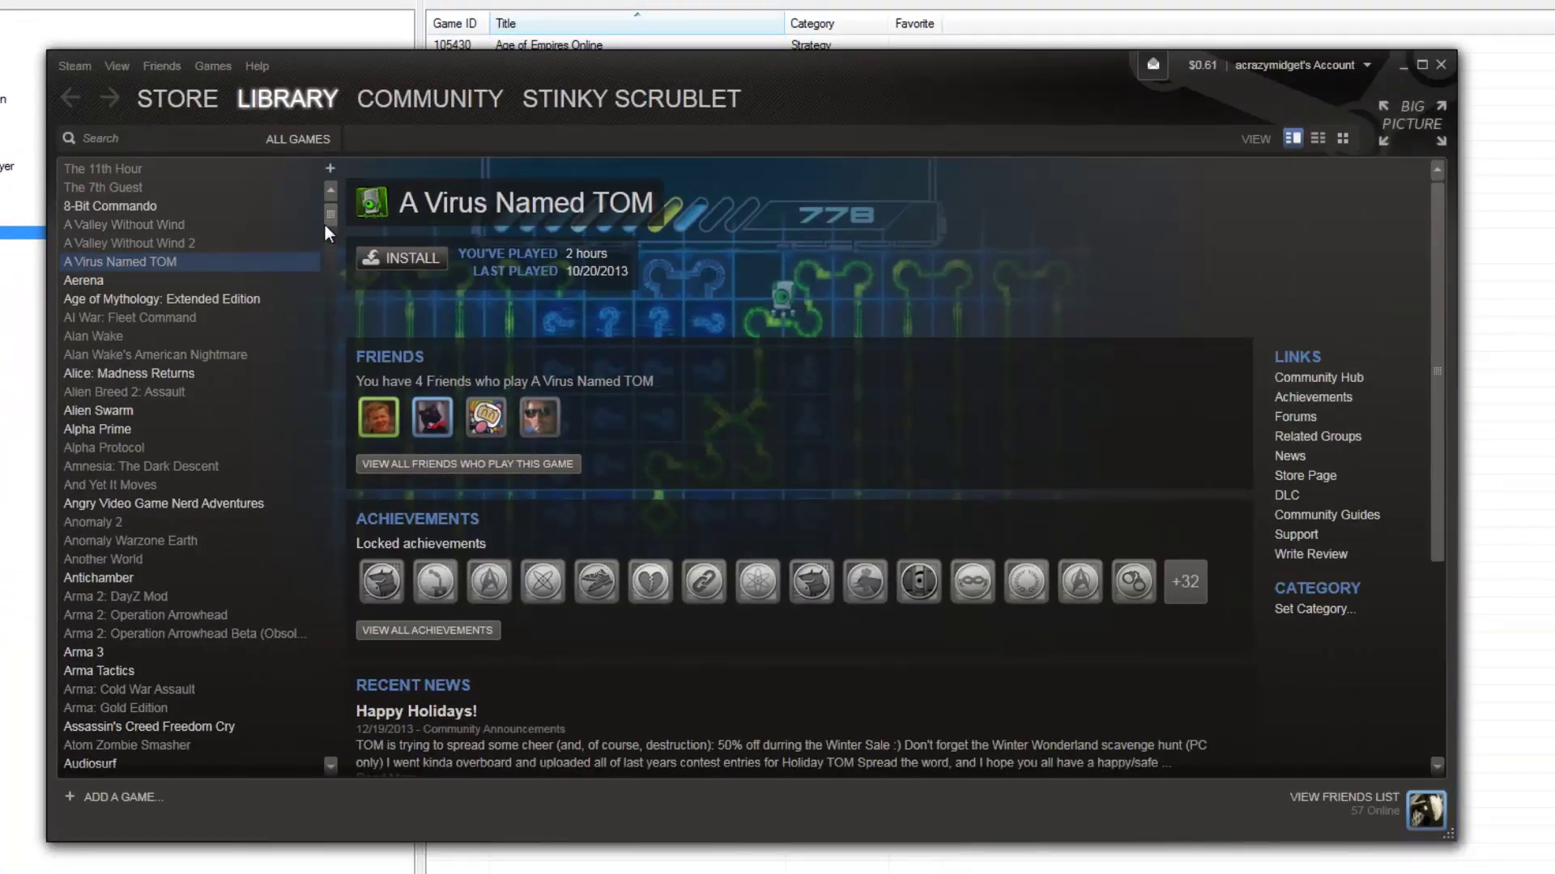
pyautogui.moveTo(331, 222)
pyautogui.mouseDown()
pyautogui.moveTo(324, 648)
pyautogui.moveTo(349, 56)
pyautogui.mouseUp()
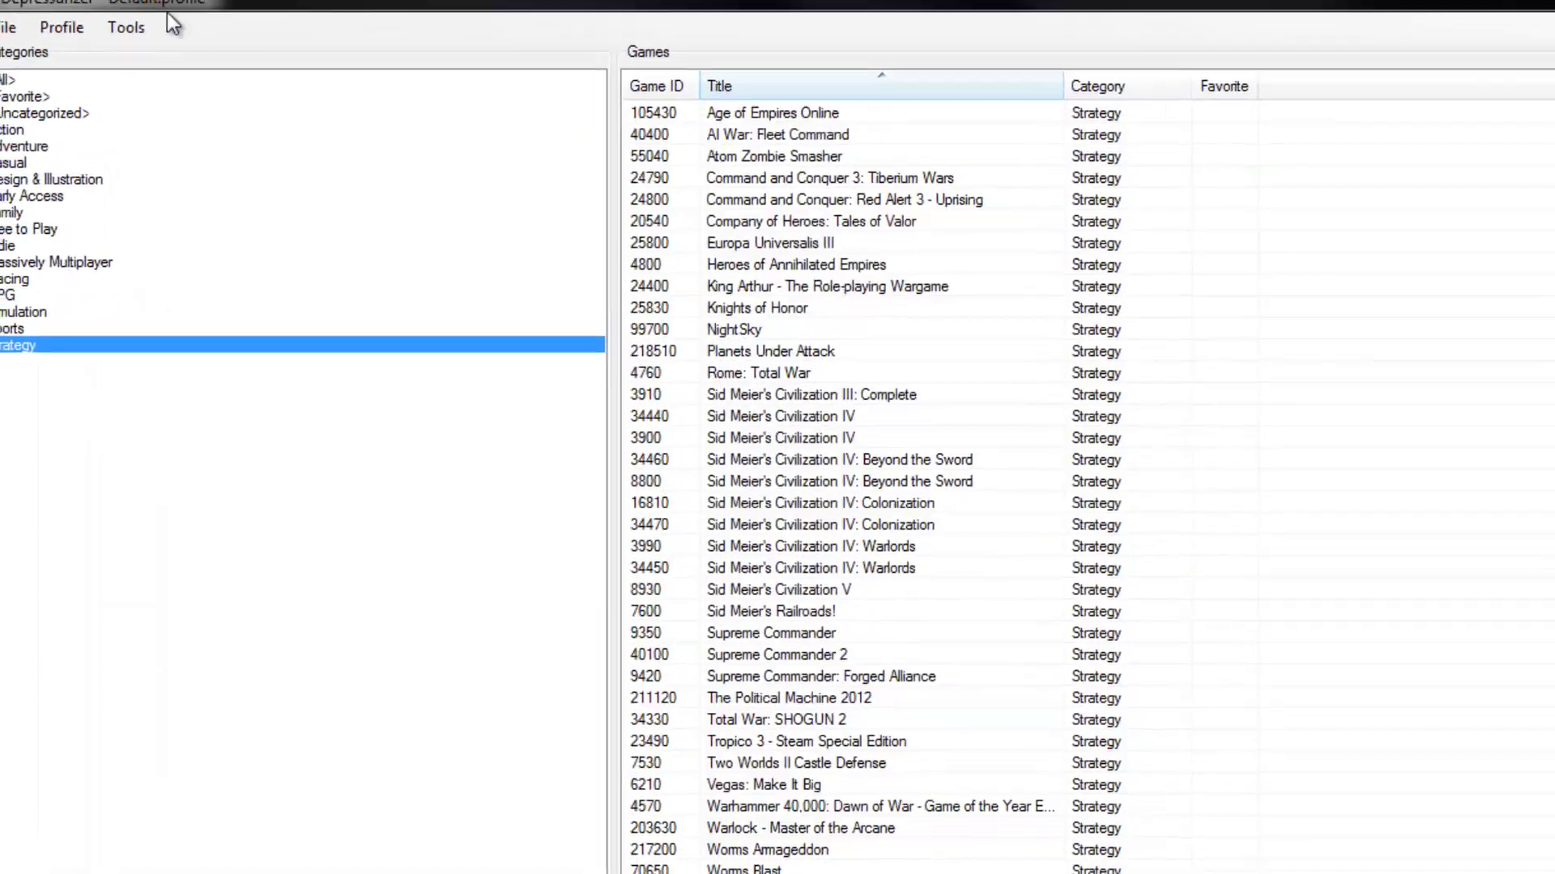
# Step: Save the categorized profile, exit Steam from the tray, and relaunch Steam from Start
pyautogui.click(94, 45)
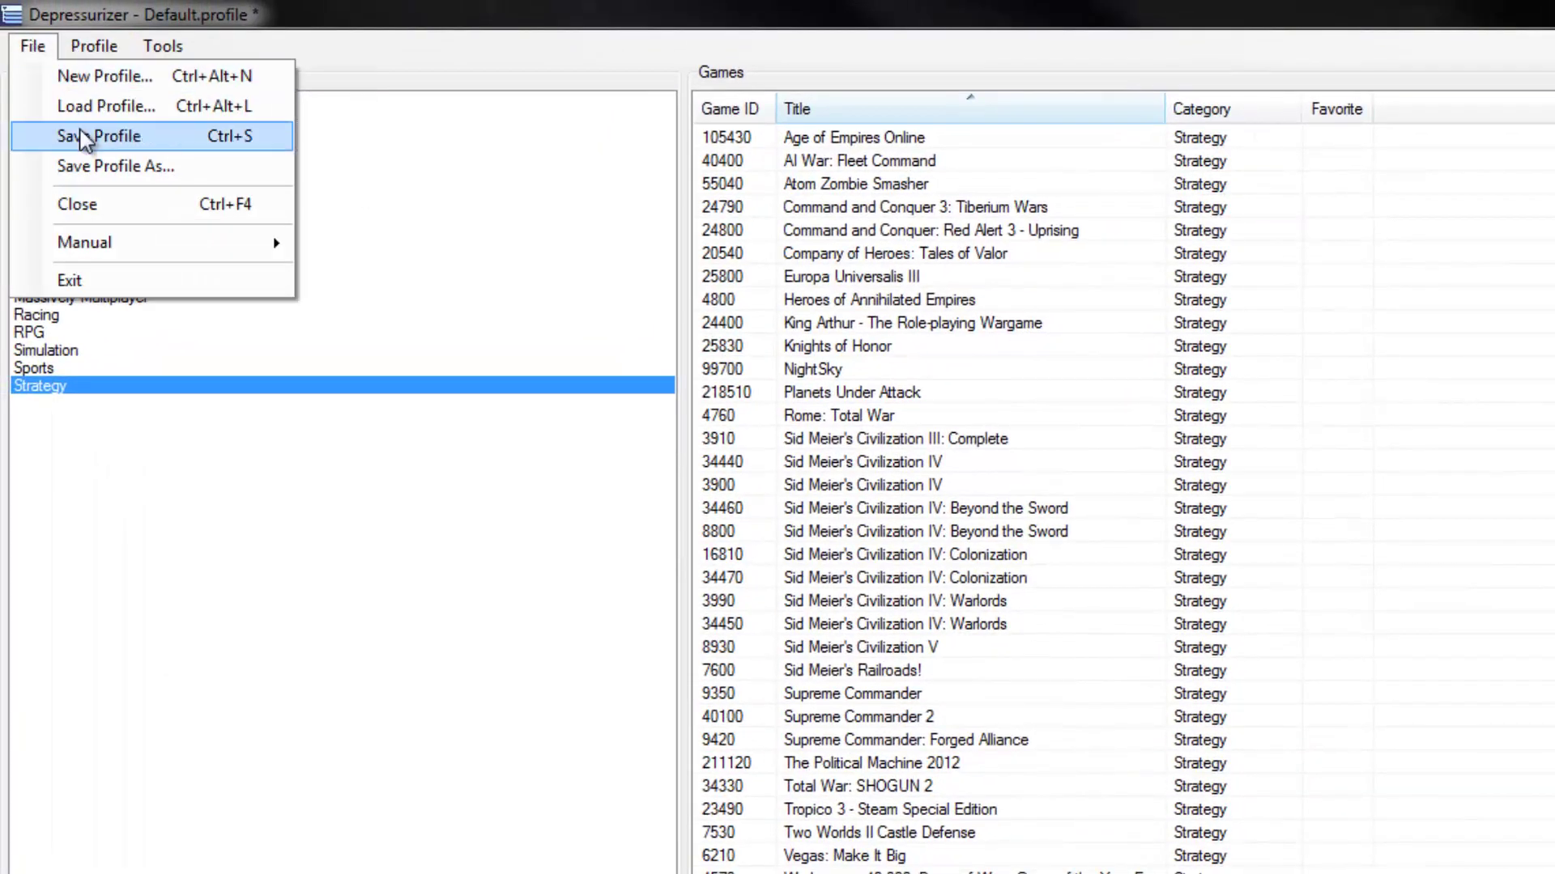
pyautogui.click(83, 136)
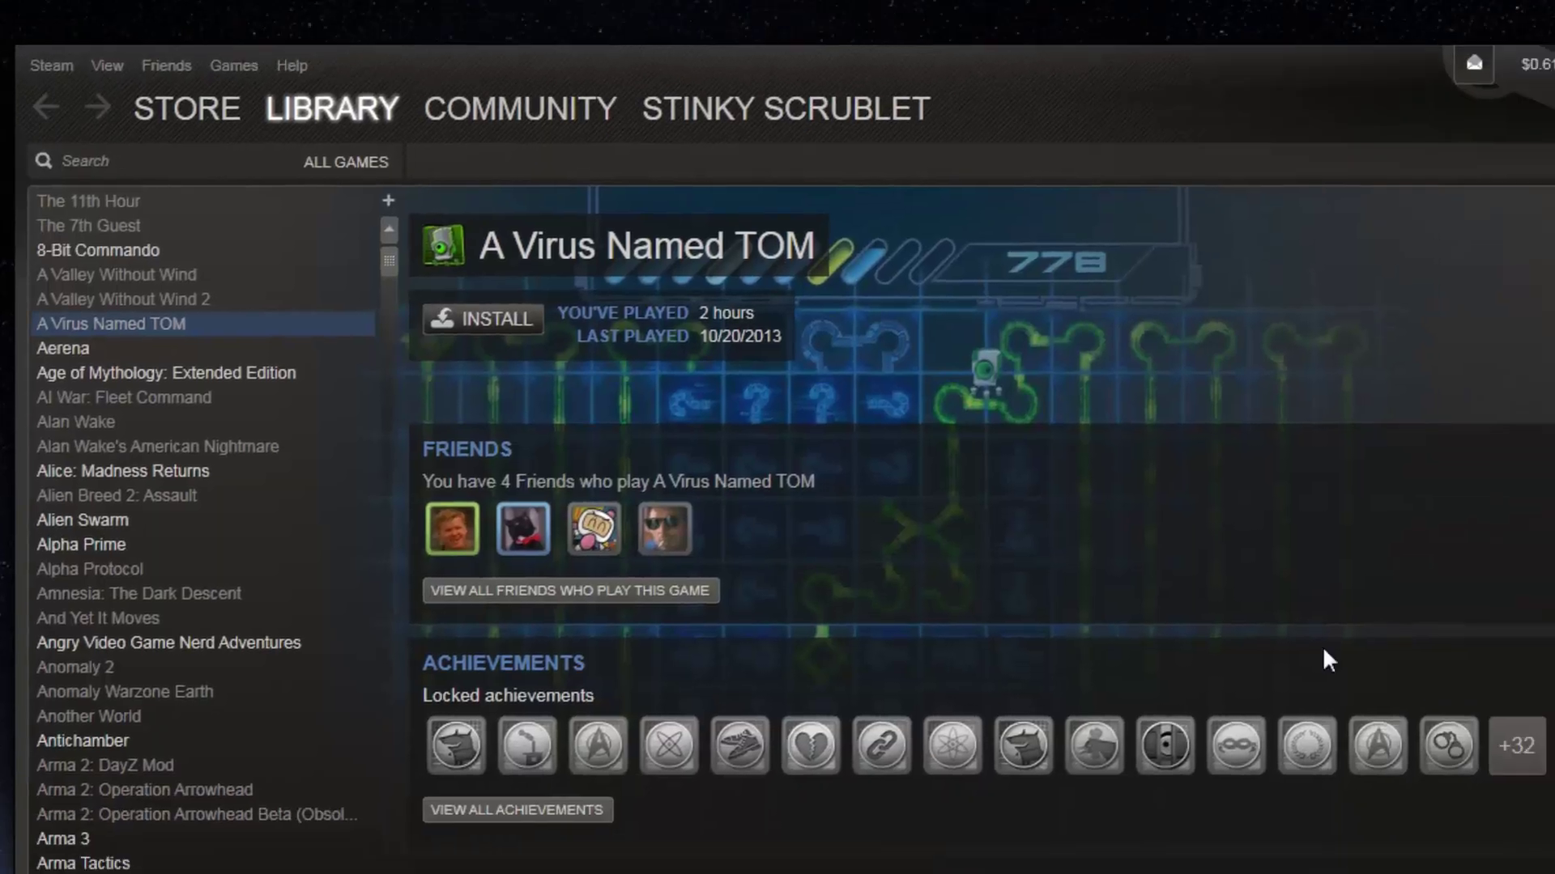
pyautogui.rightClick(1318, 850)
pyautogui.click(1289, 830)
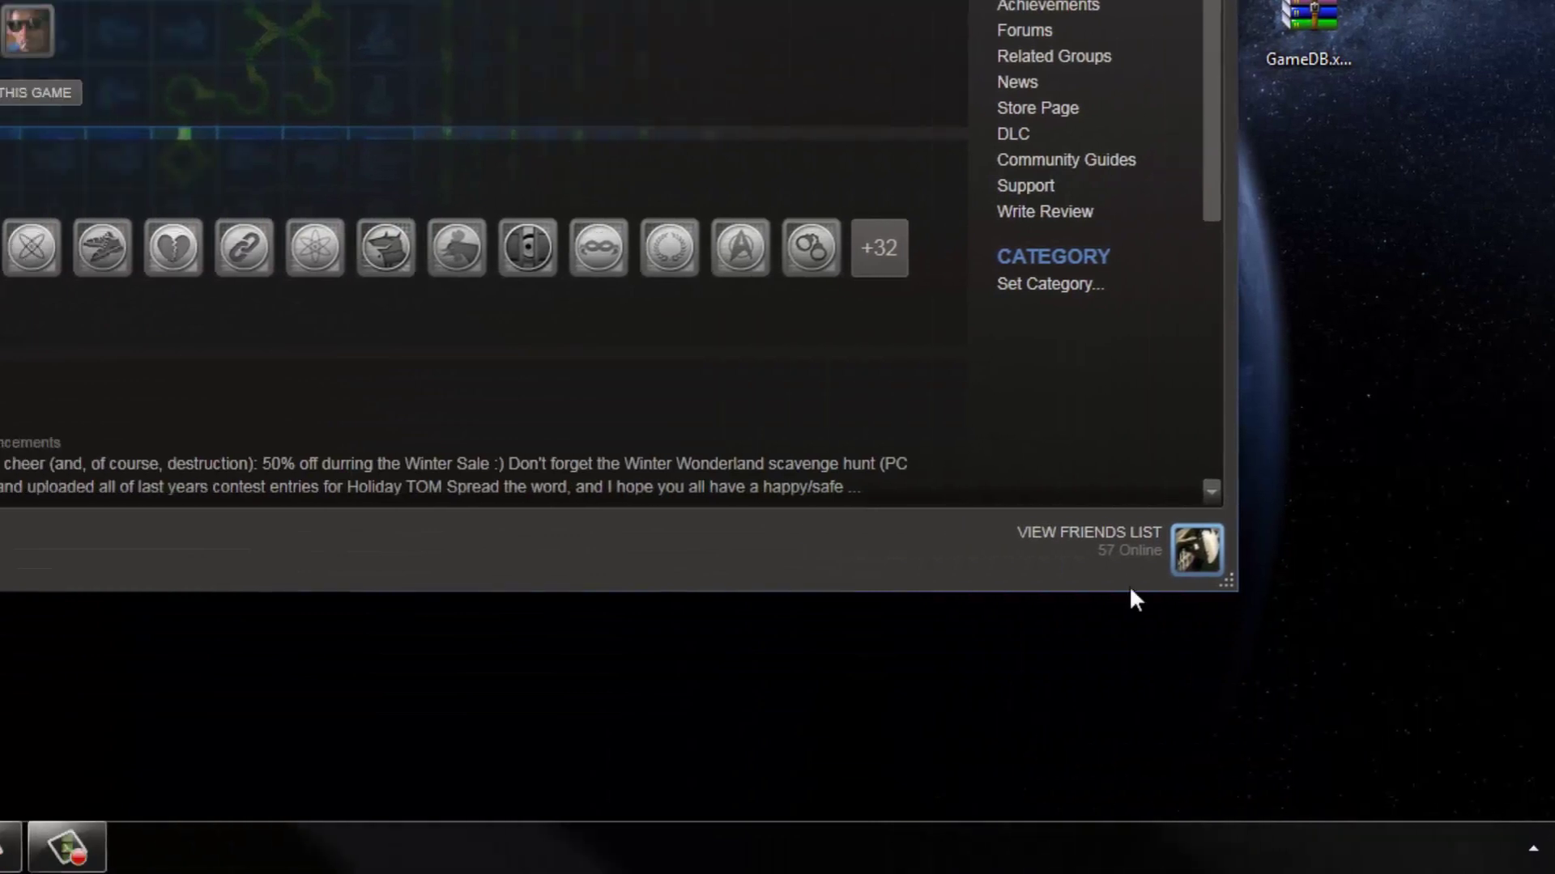
pyautogui.click(36, 847)
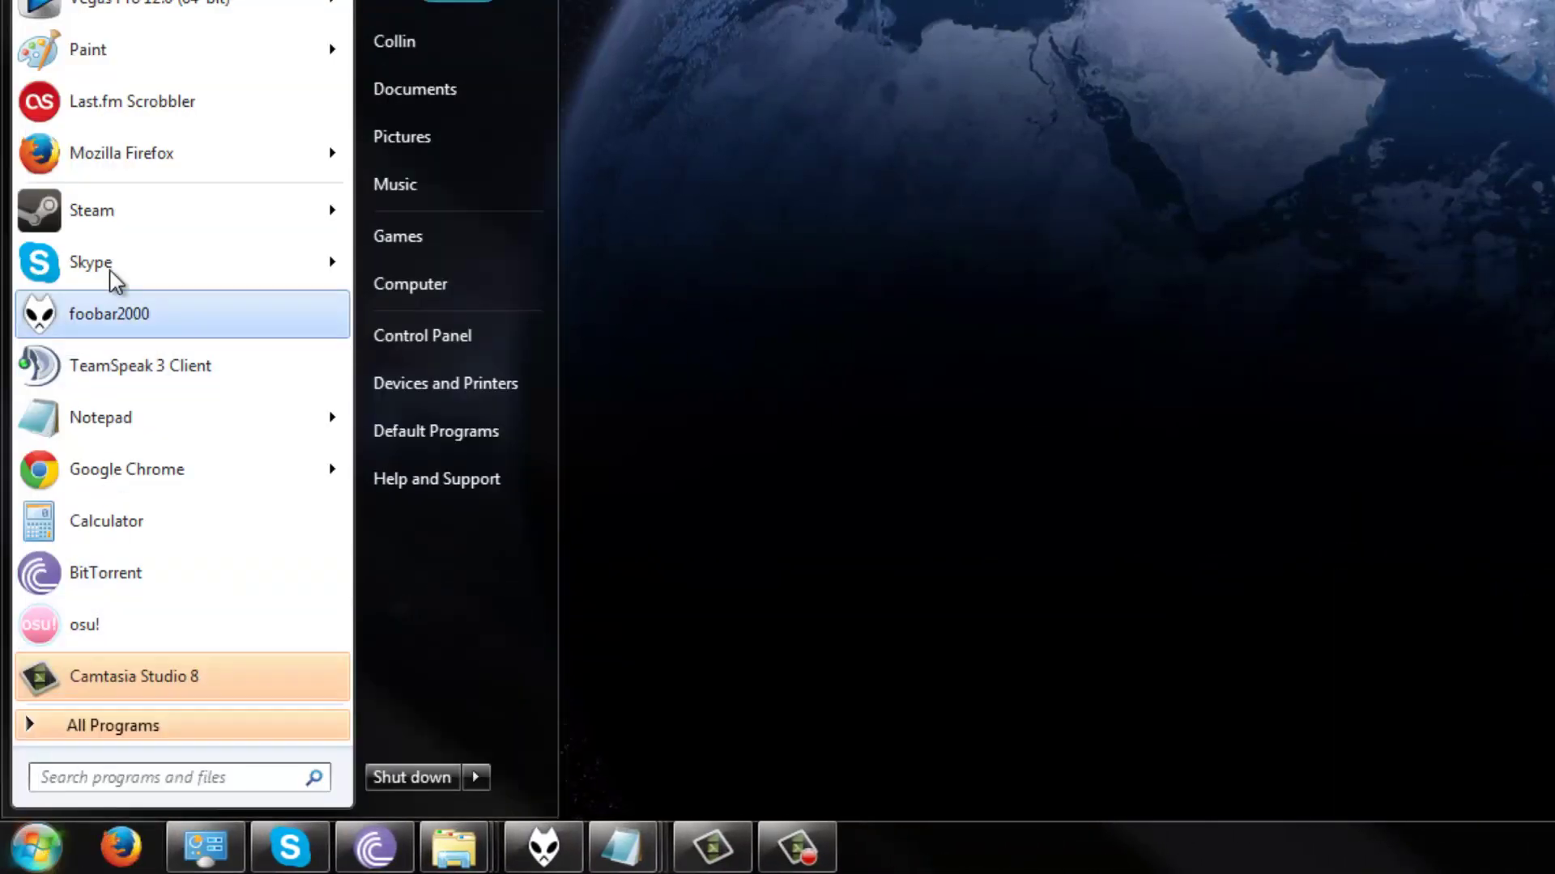
pyautogui.click(127, 209)
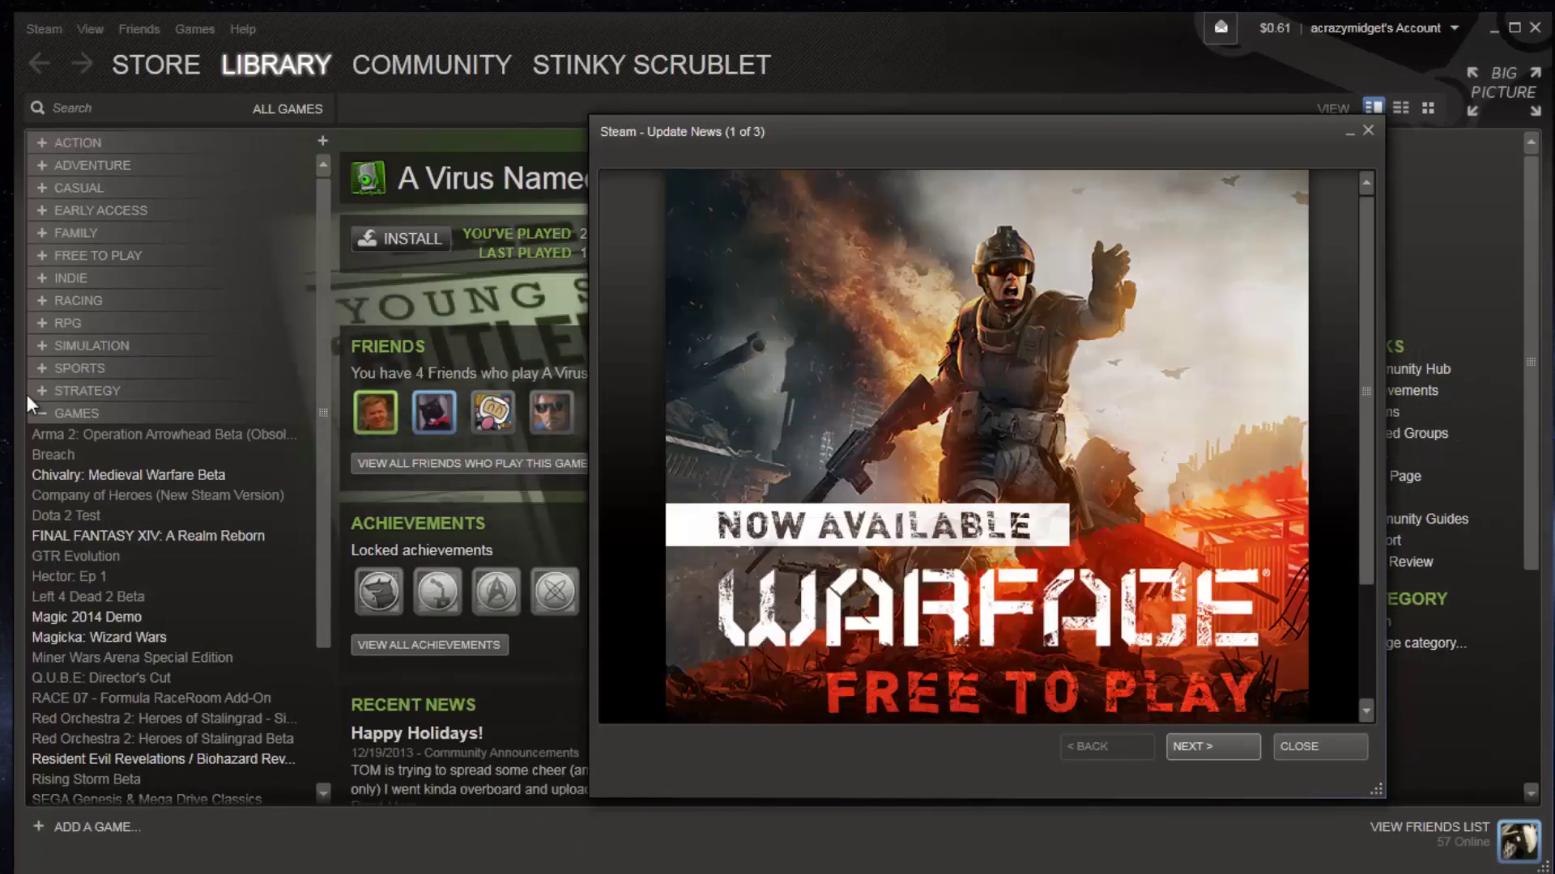
# Step: Dismiss the update news, expand Racing, Free to Play and Family, and view Lucidity's page
pyautogui.click(45, 413)
pyautogui.click(51, 291)
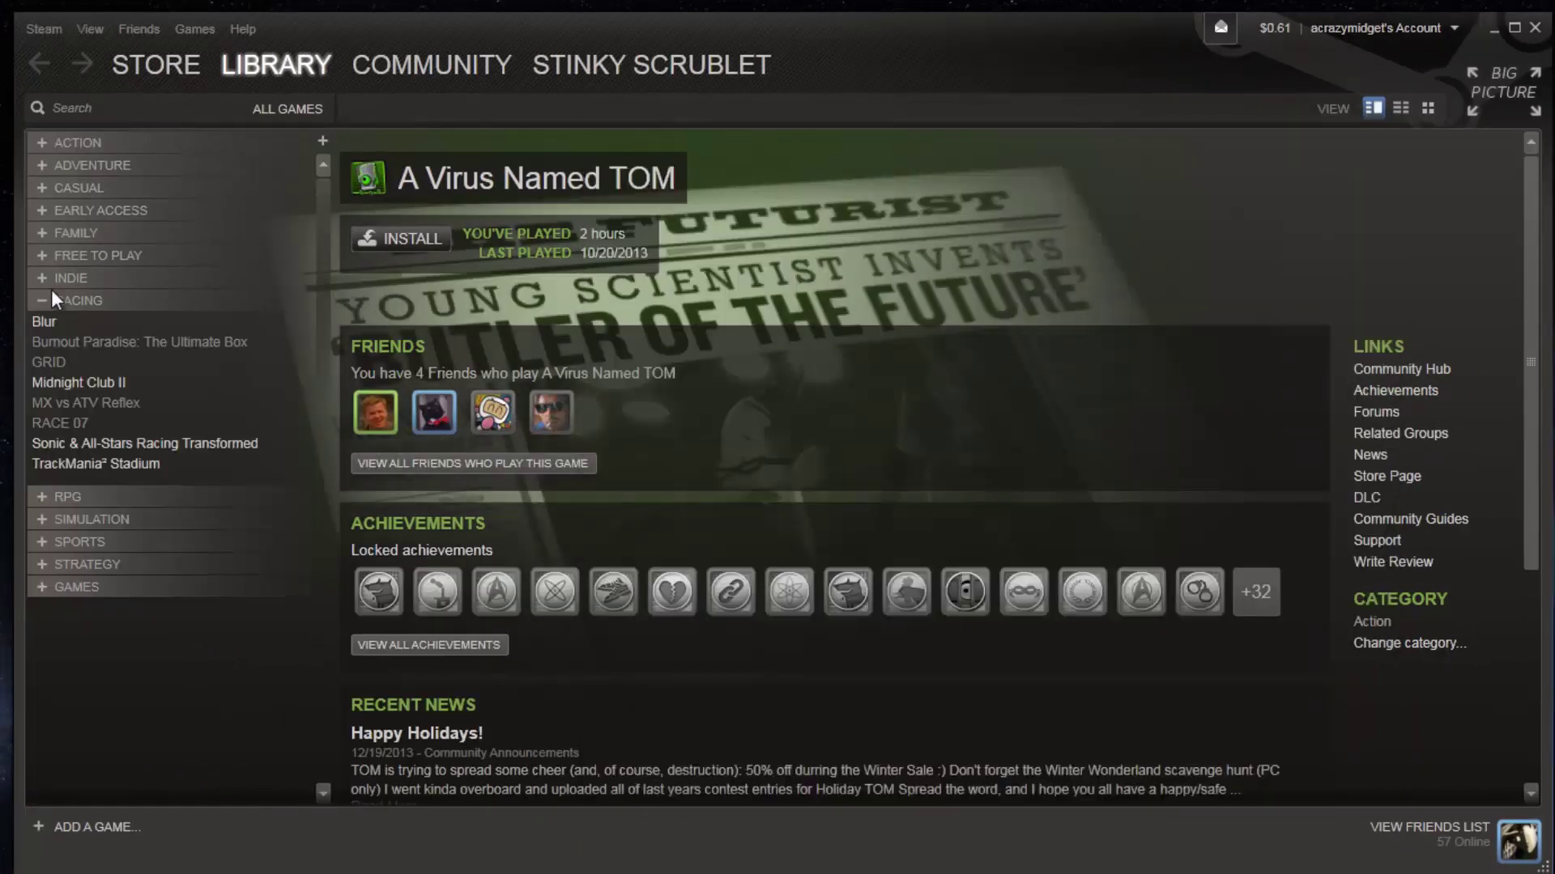
pyautogui.click(30, 252)
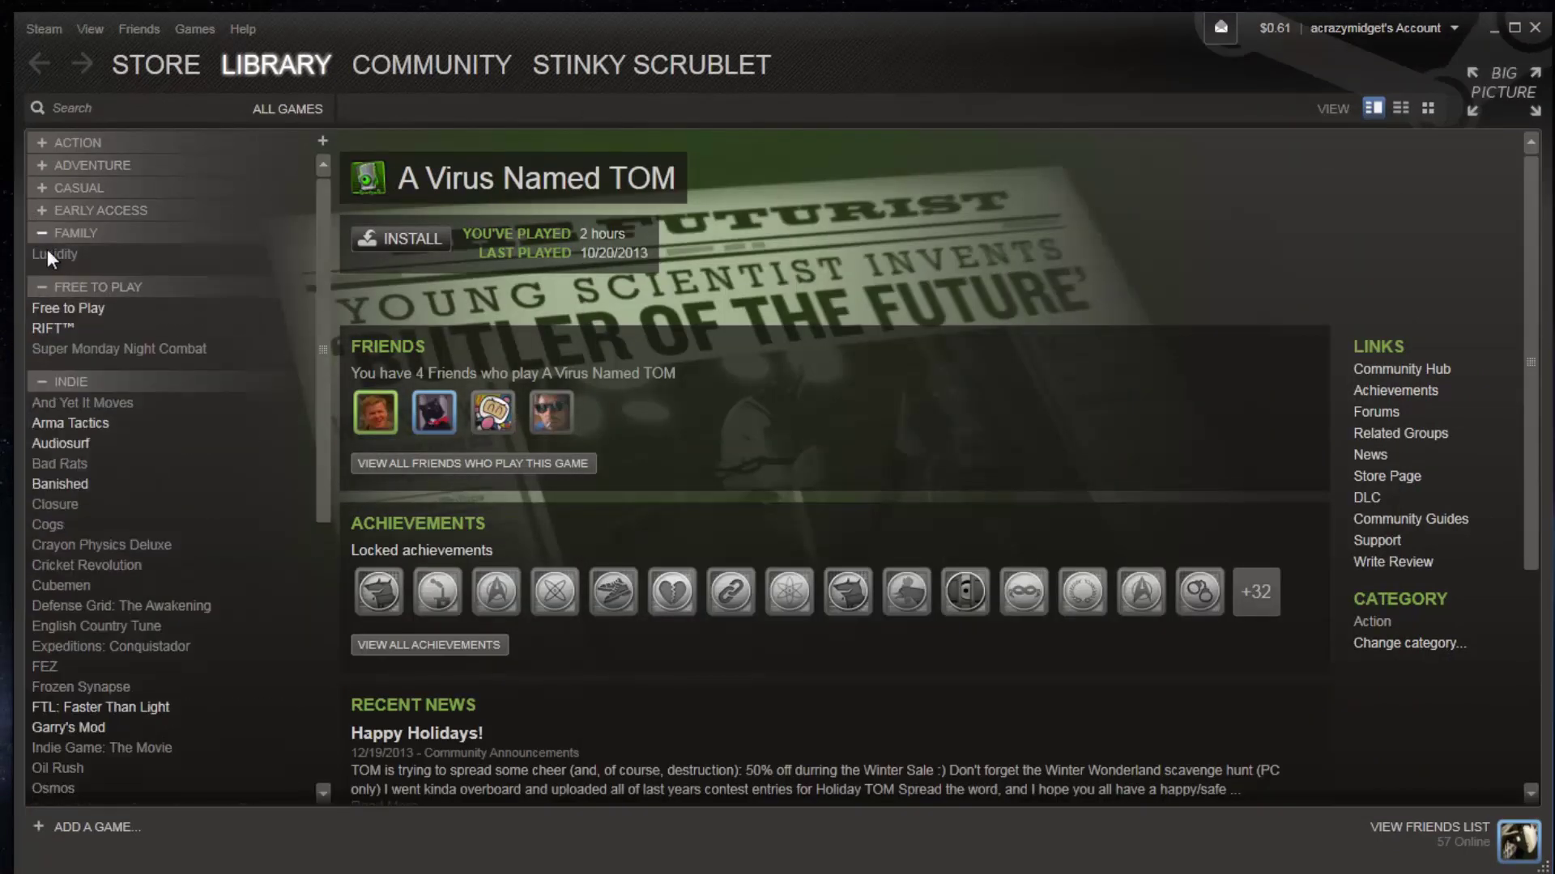
pyautogui.click(49, 249)
pyautogui.scroll(-3, 49, 250)
pyautogui.scroll(3, 135, 306)
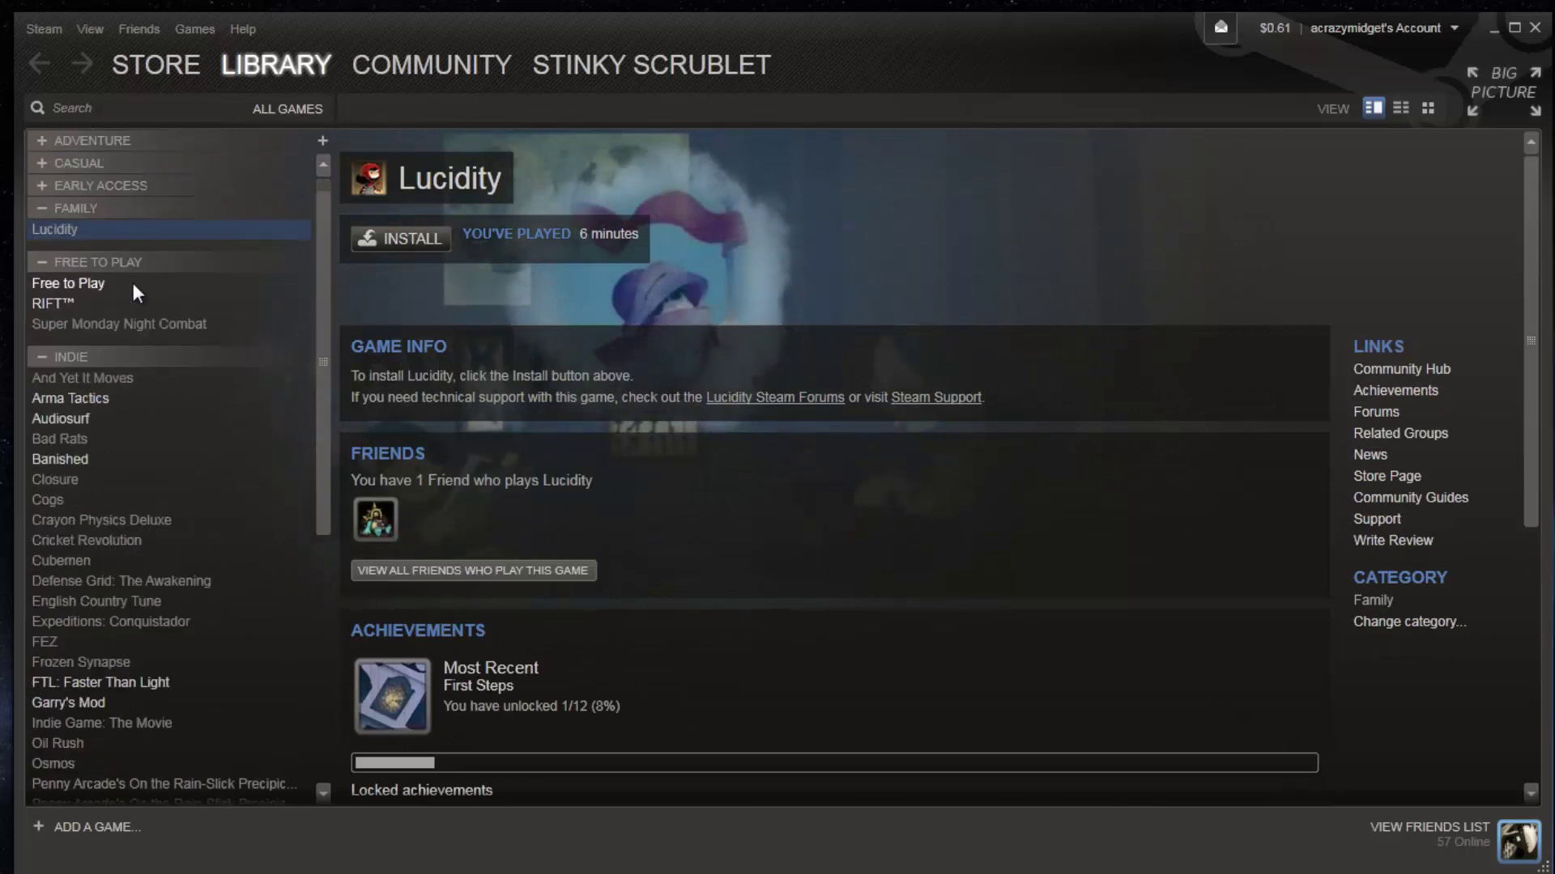
pyautogui.scroll(-3, 132, 283)
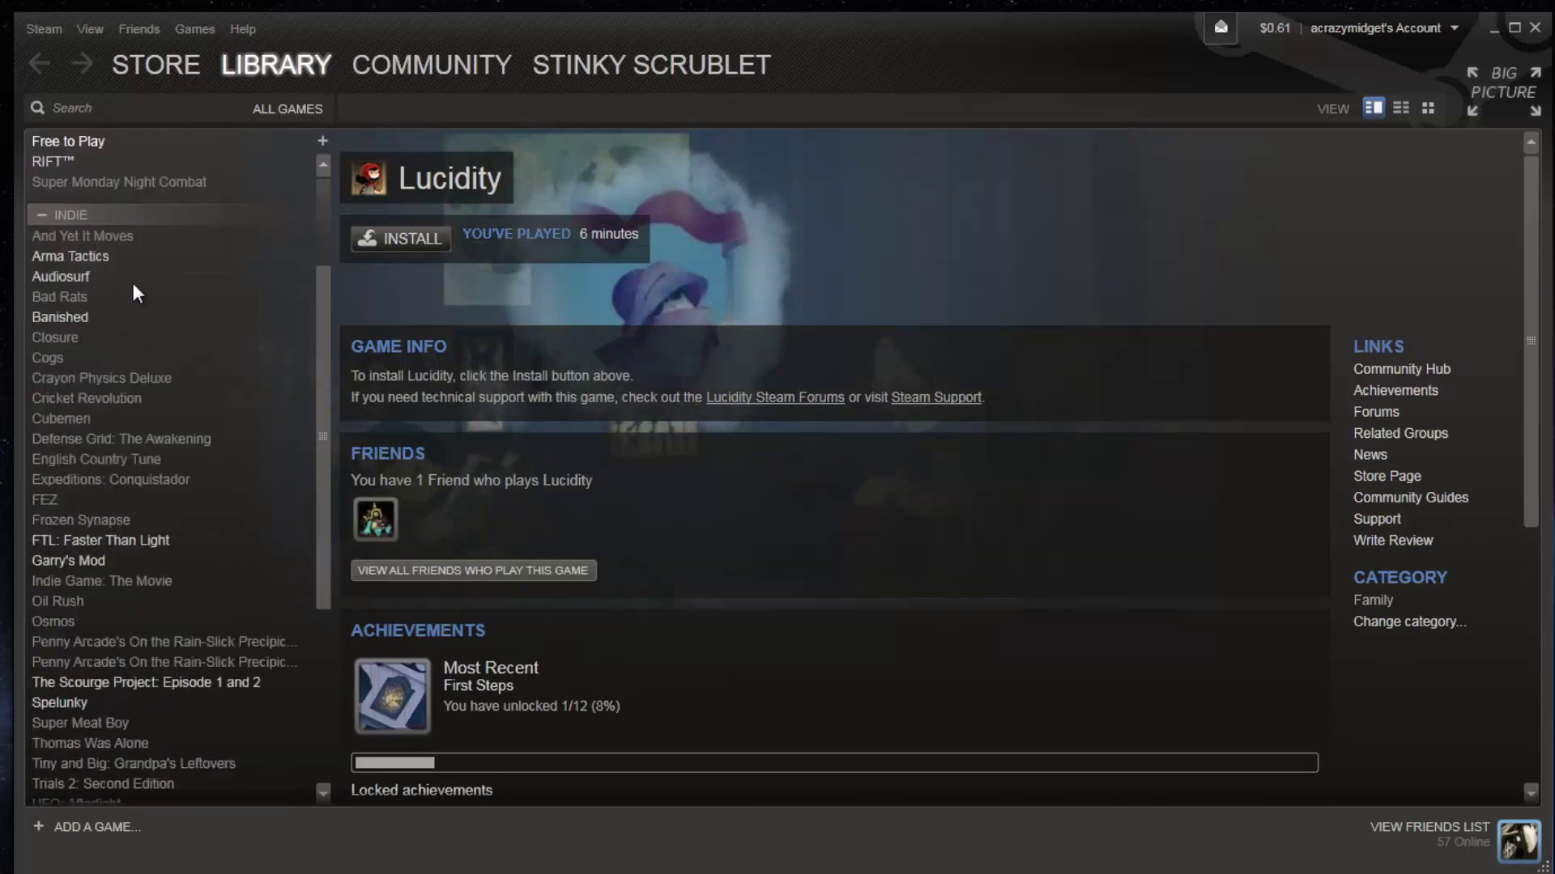
pyautogui.scroll(3, 136, 289)
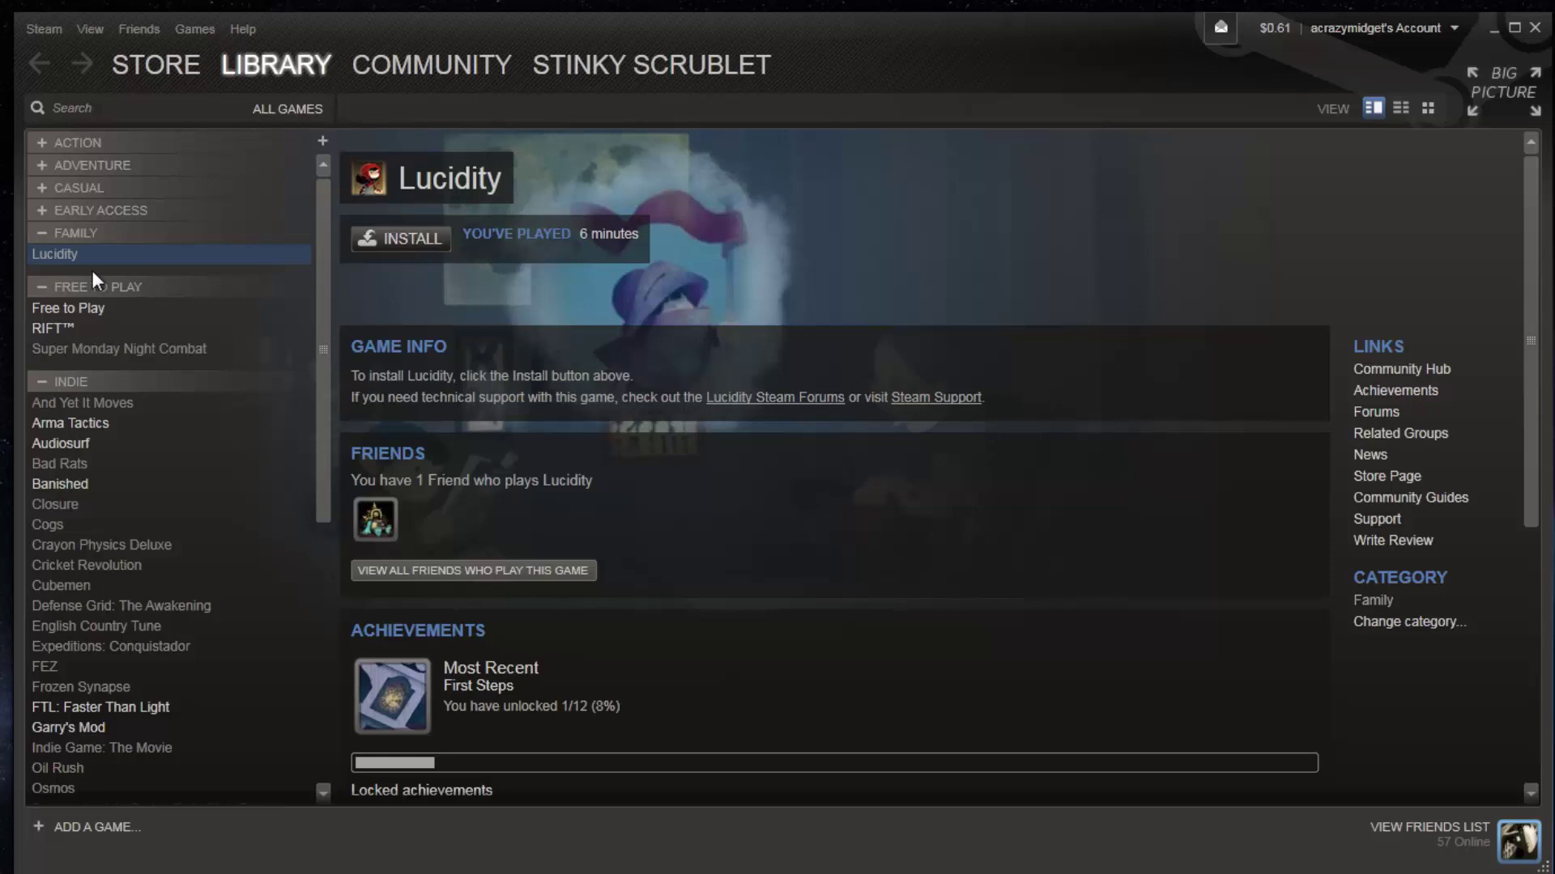
# Step: Expand Casual, view Aerena's page, then go back to Lucidity's page
pyautogui.click(48, 211)
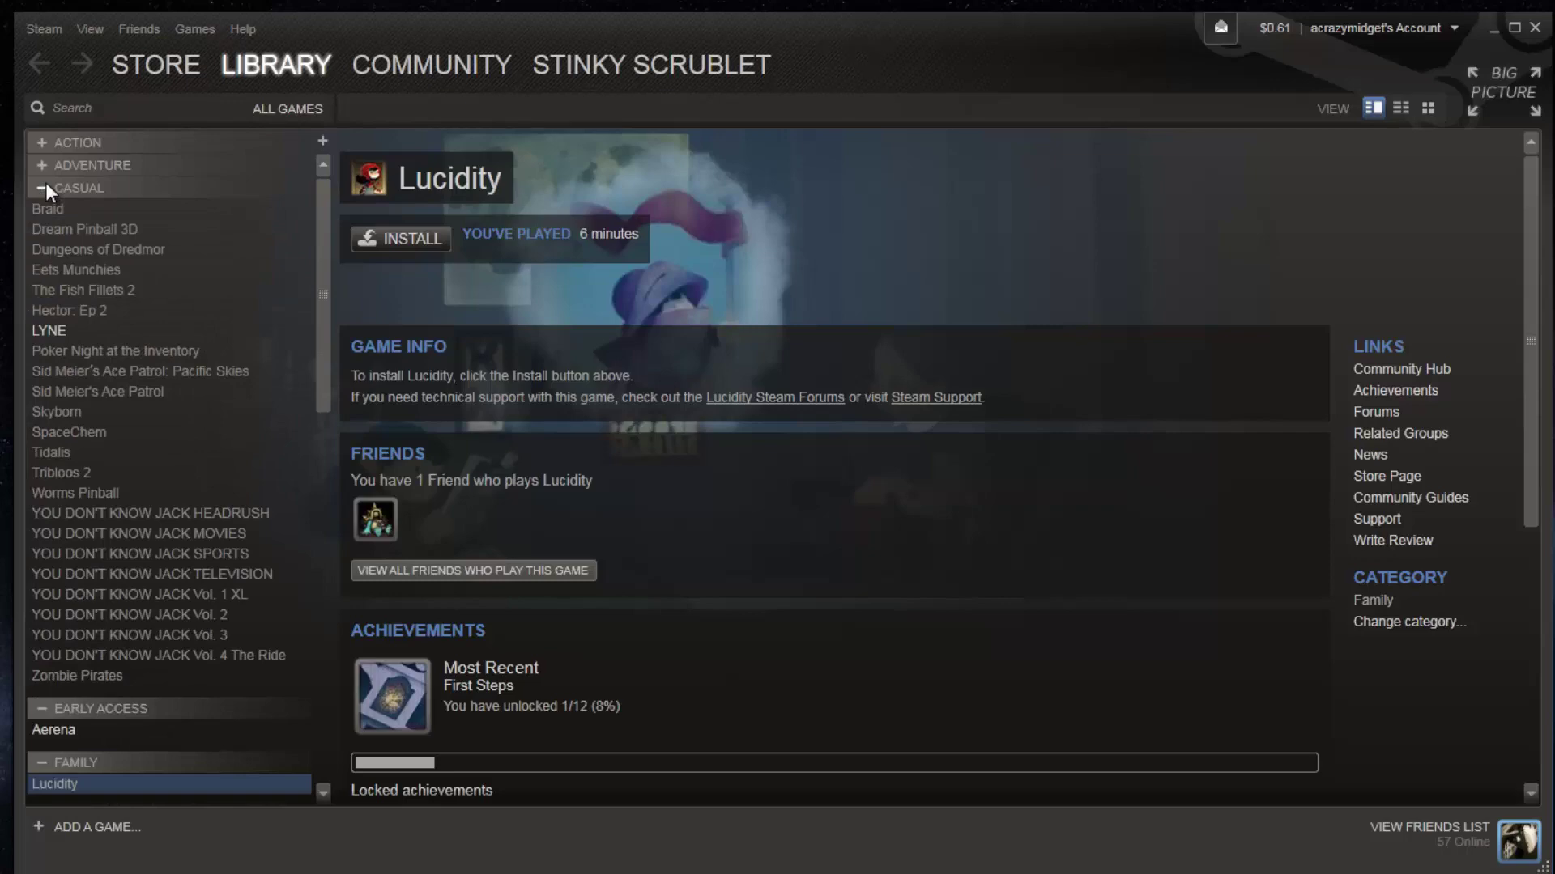
pyautogui.scroll(-3, 61, 461)
pyautogui.click(54, 546)
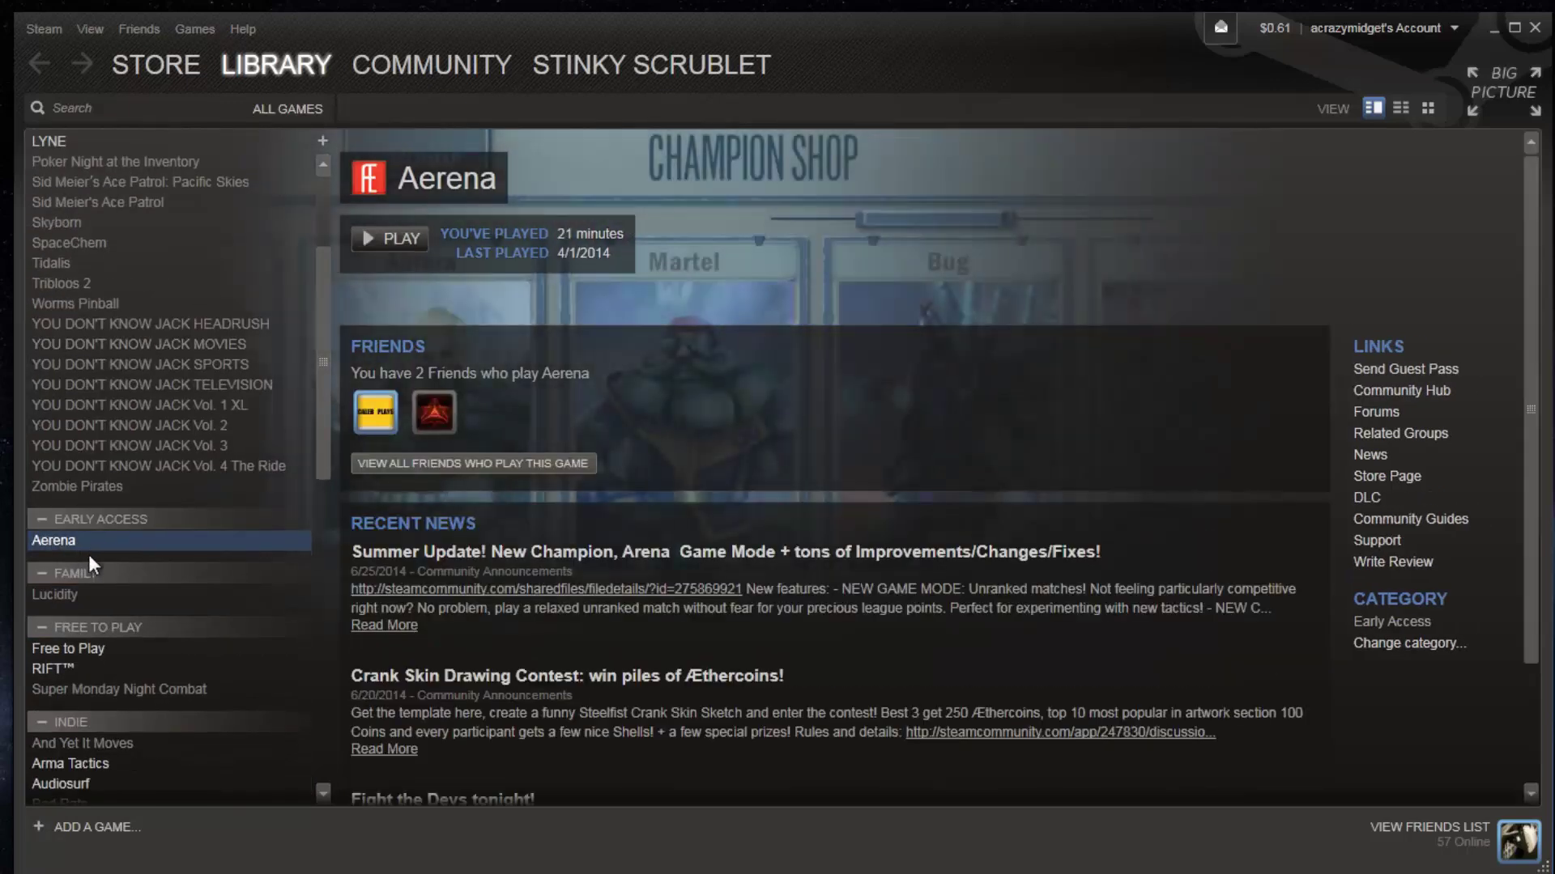
pyautogui.click(82, 591)
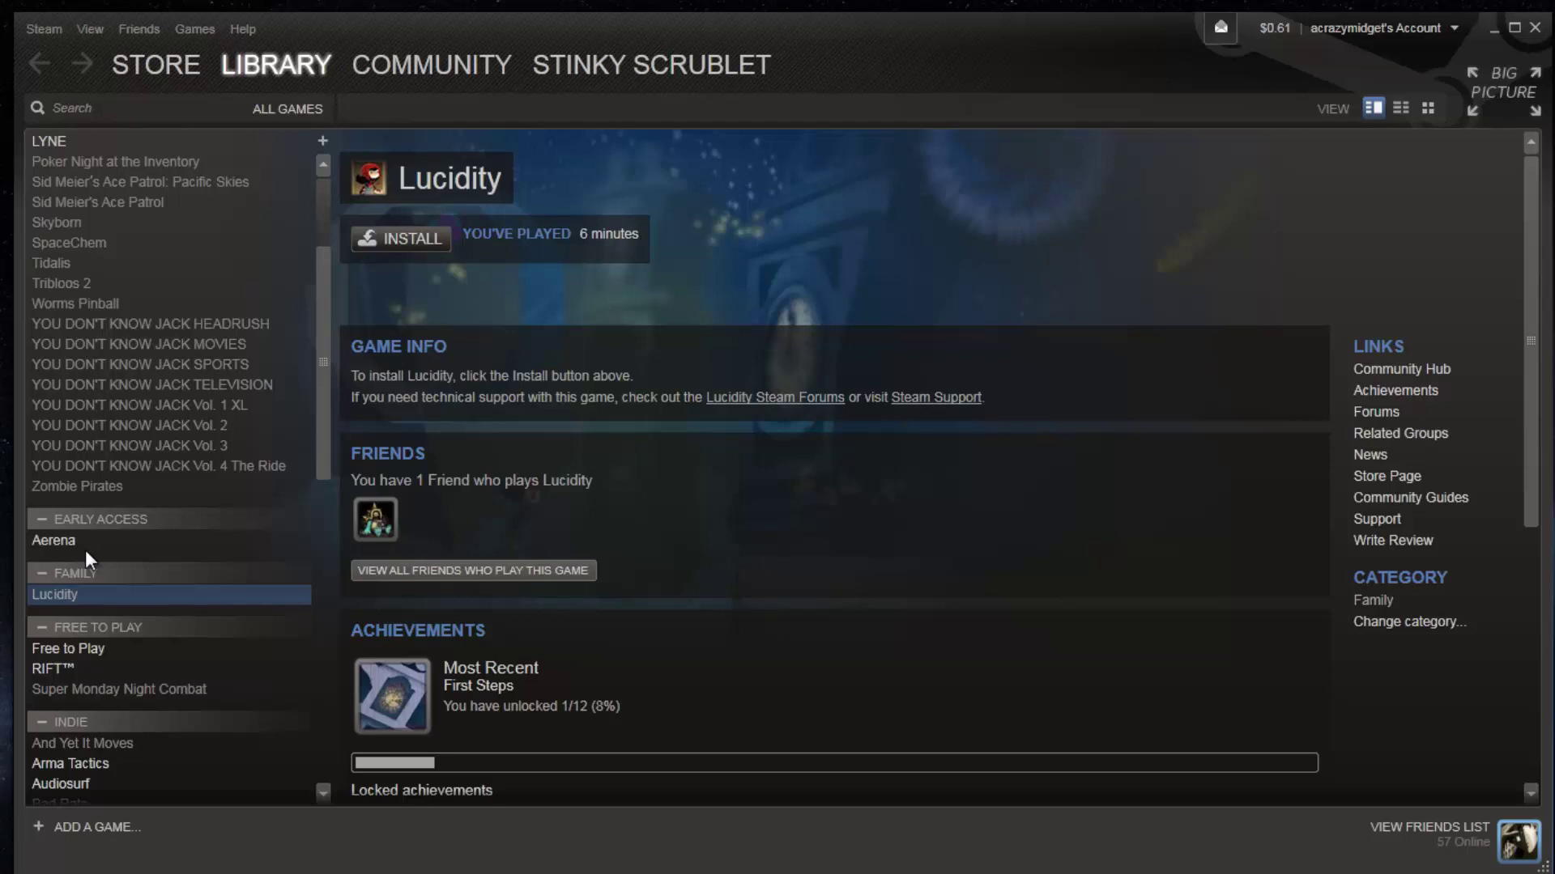
pyautogui.scroll(3, 129, 489)
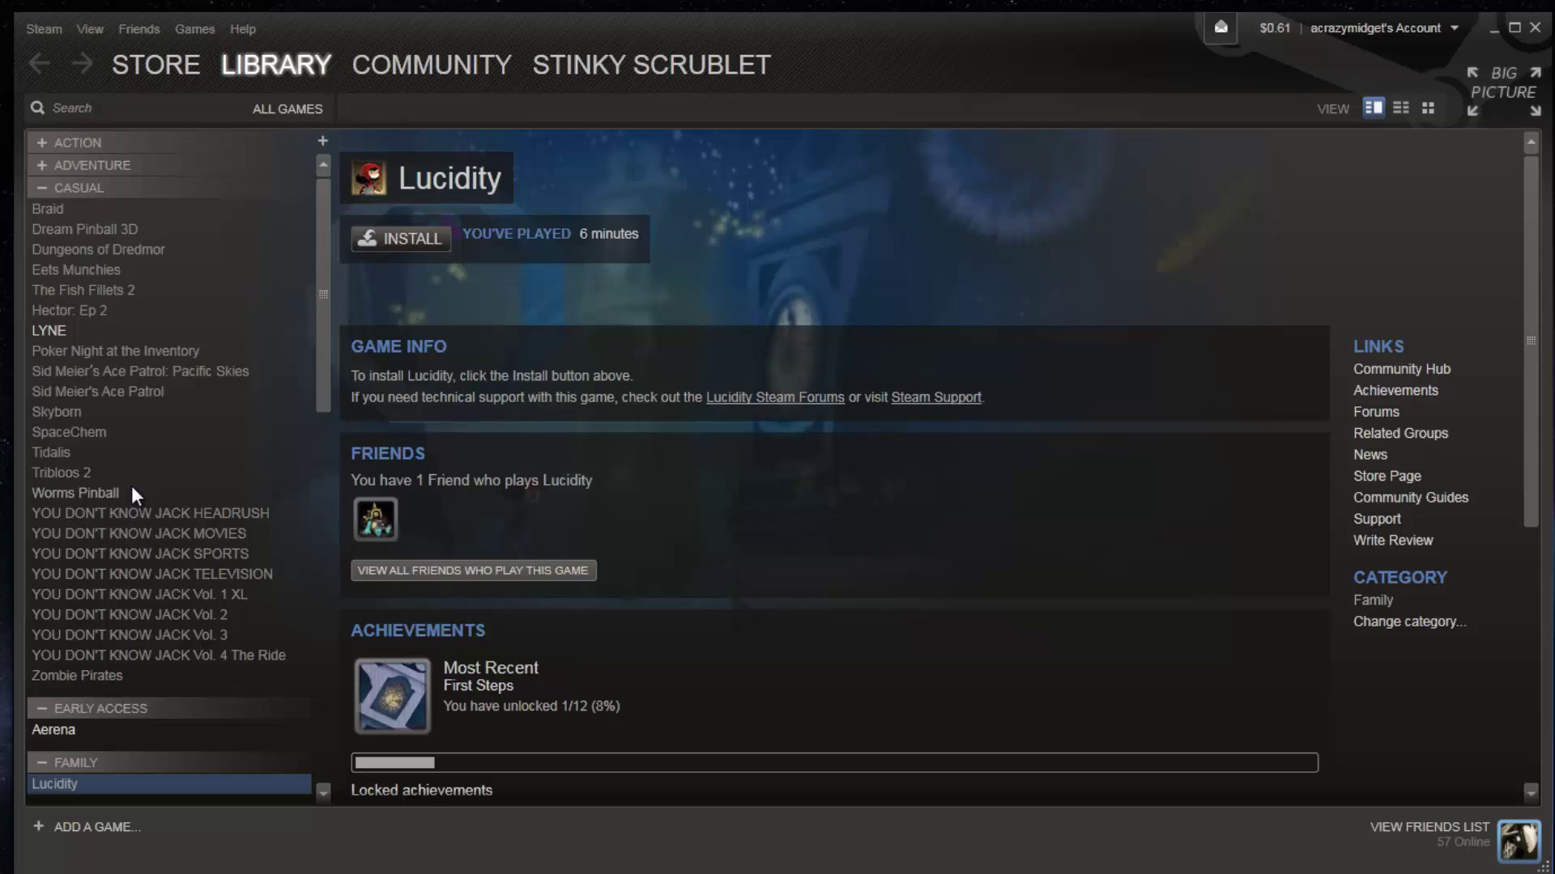
# Step: Show only installed games, expand Simulation and Action, and view DARK SOULS II's page
pyautogui.click(282, 110)
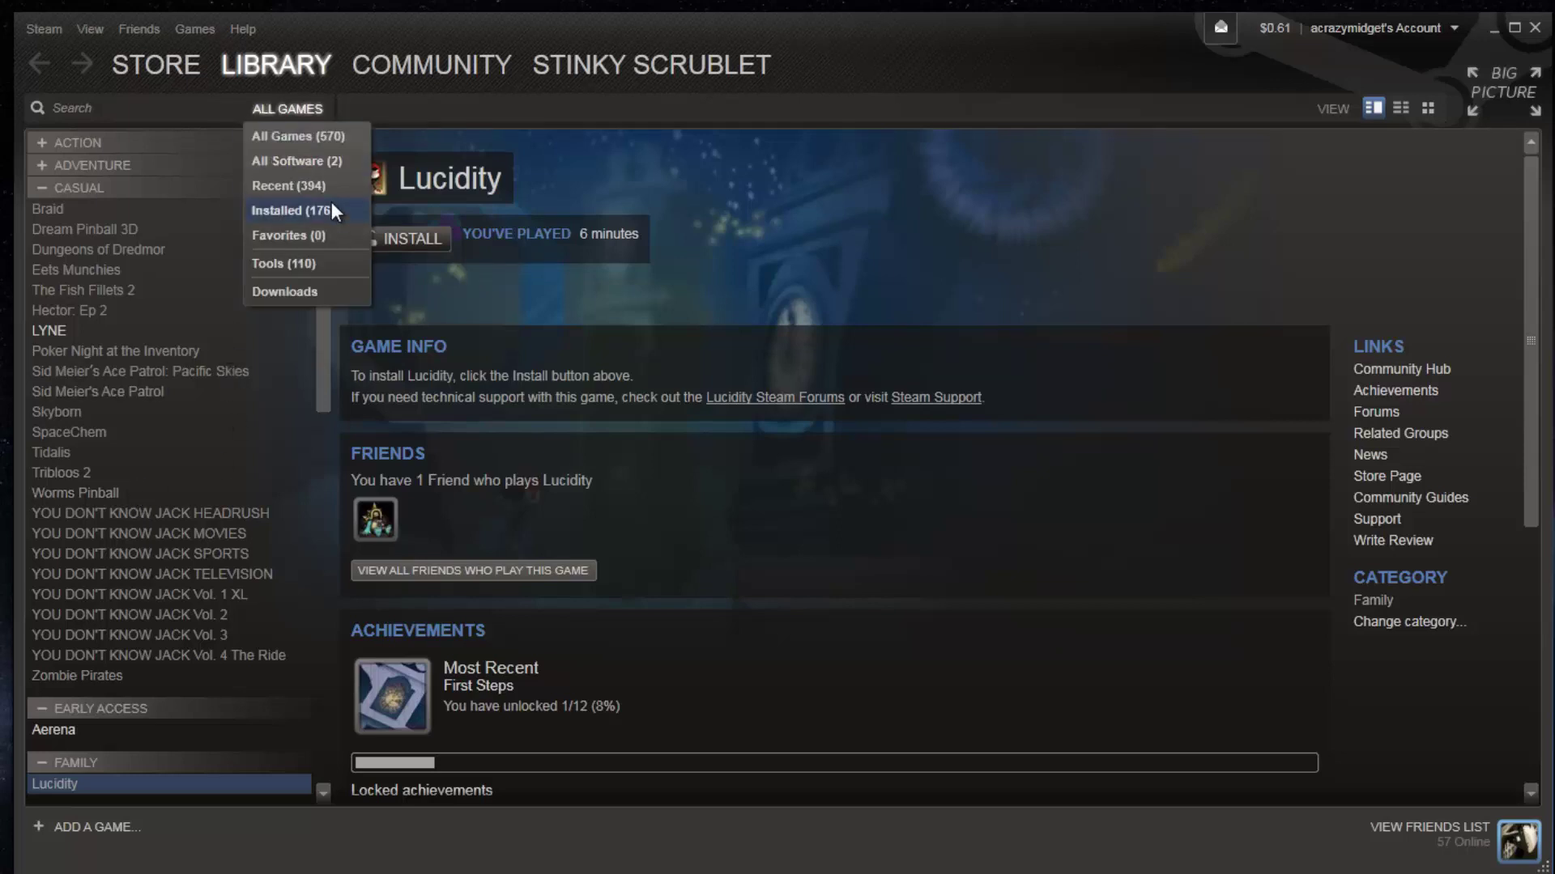
pyautogui.click(332, 210)
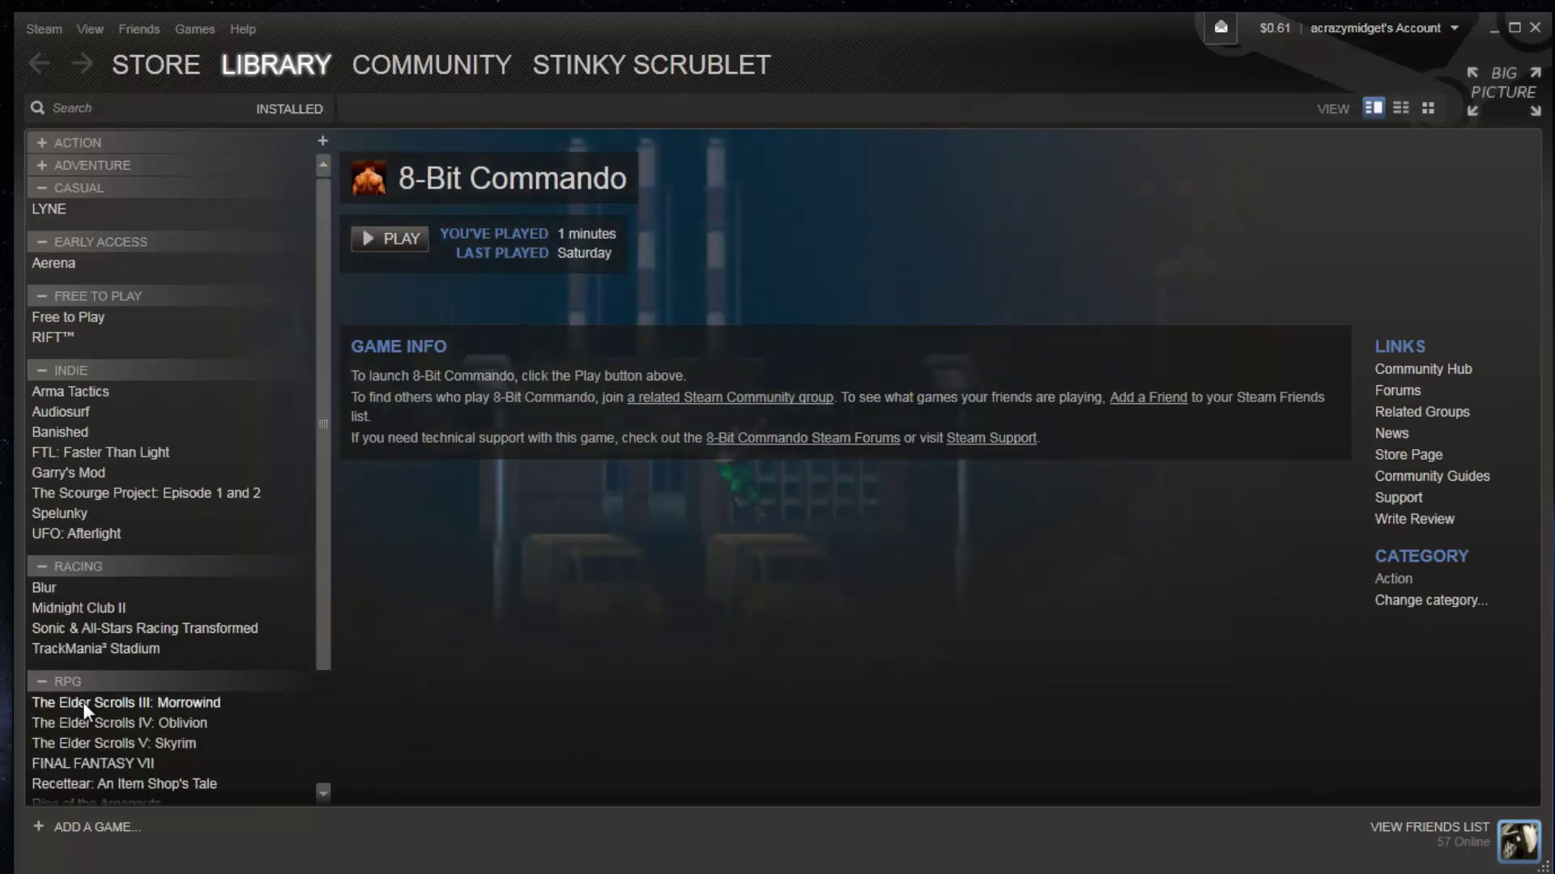
pyautogui.scroll(-3, 91, 691)
pyautogui.click(94, 731)
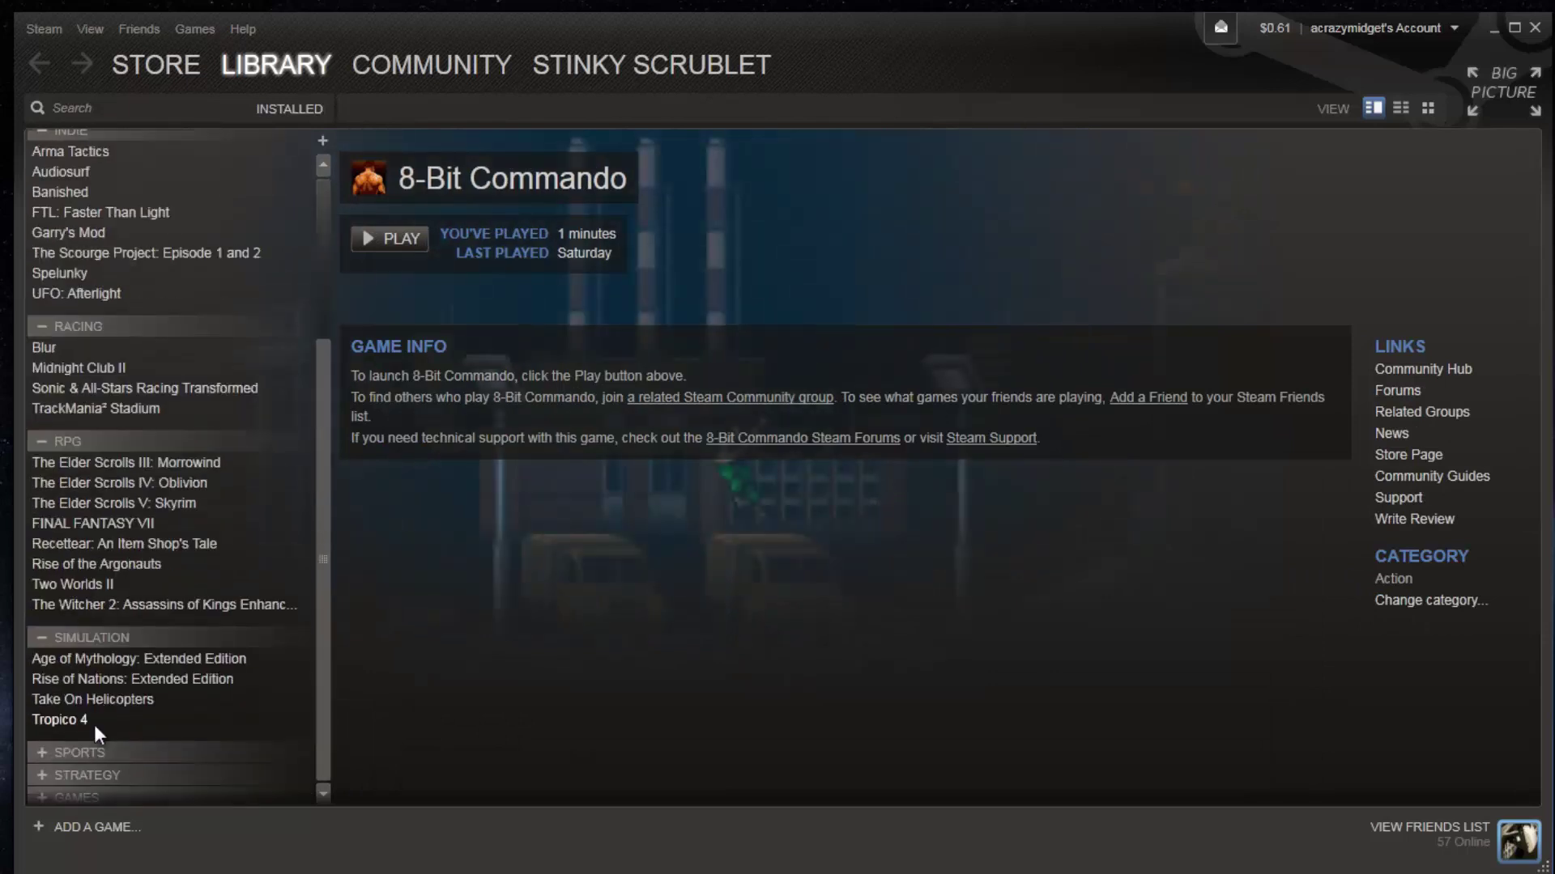
pyautogui.scroll(5, 120, 709)
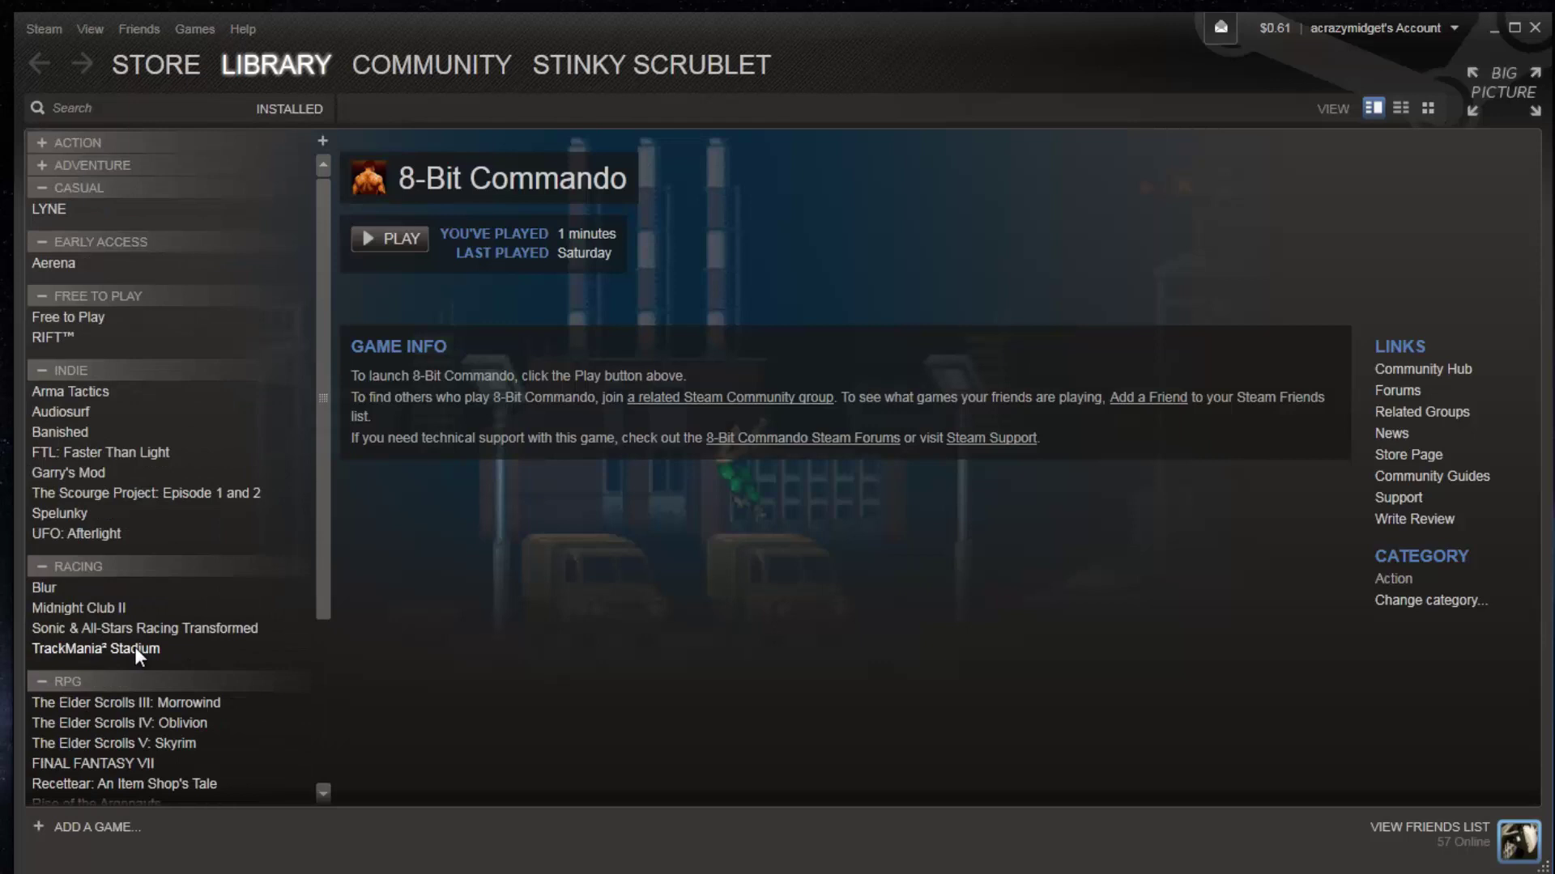
pyautogui.click(41, 143)
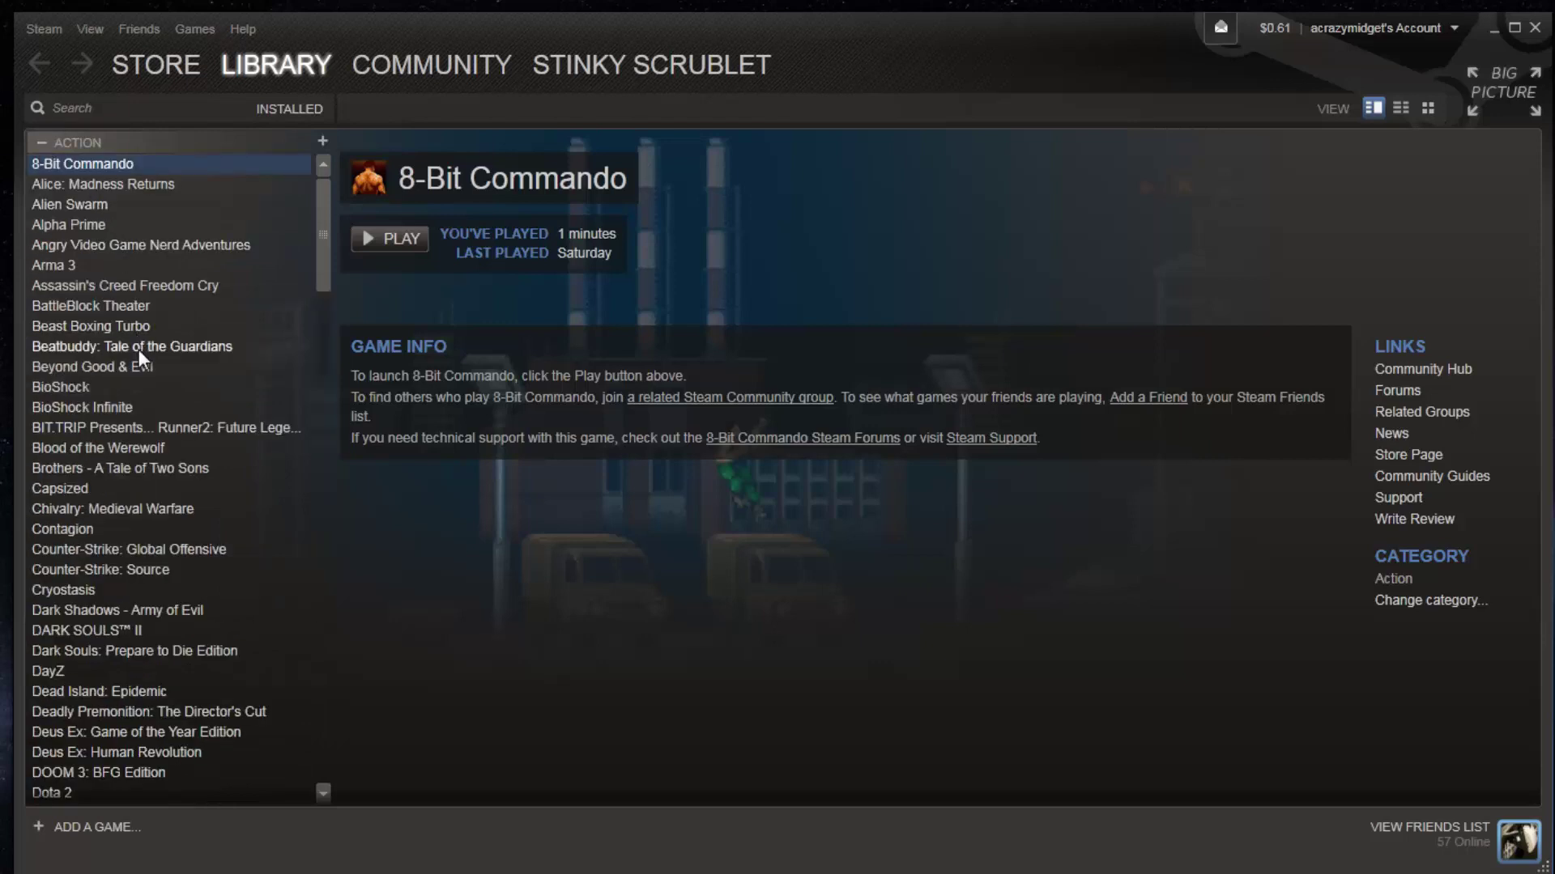
pyautogui.click(149, 626)
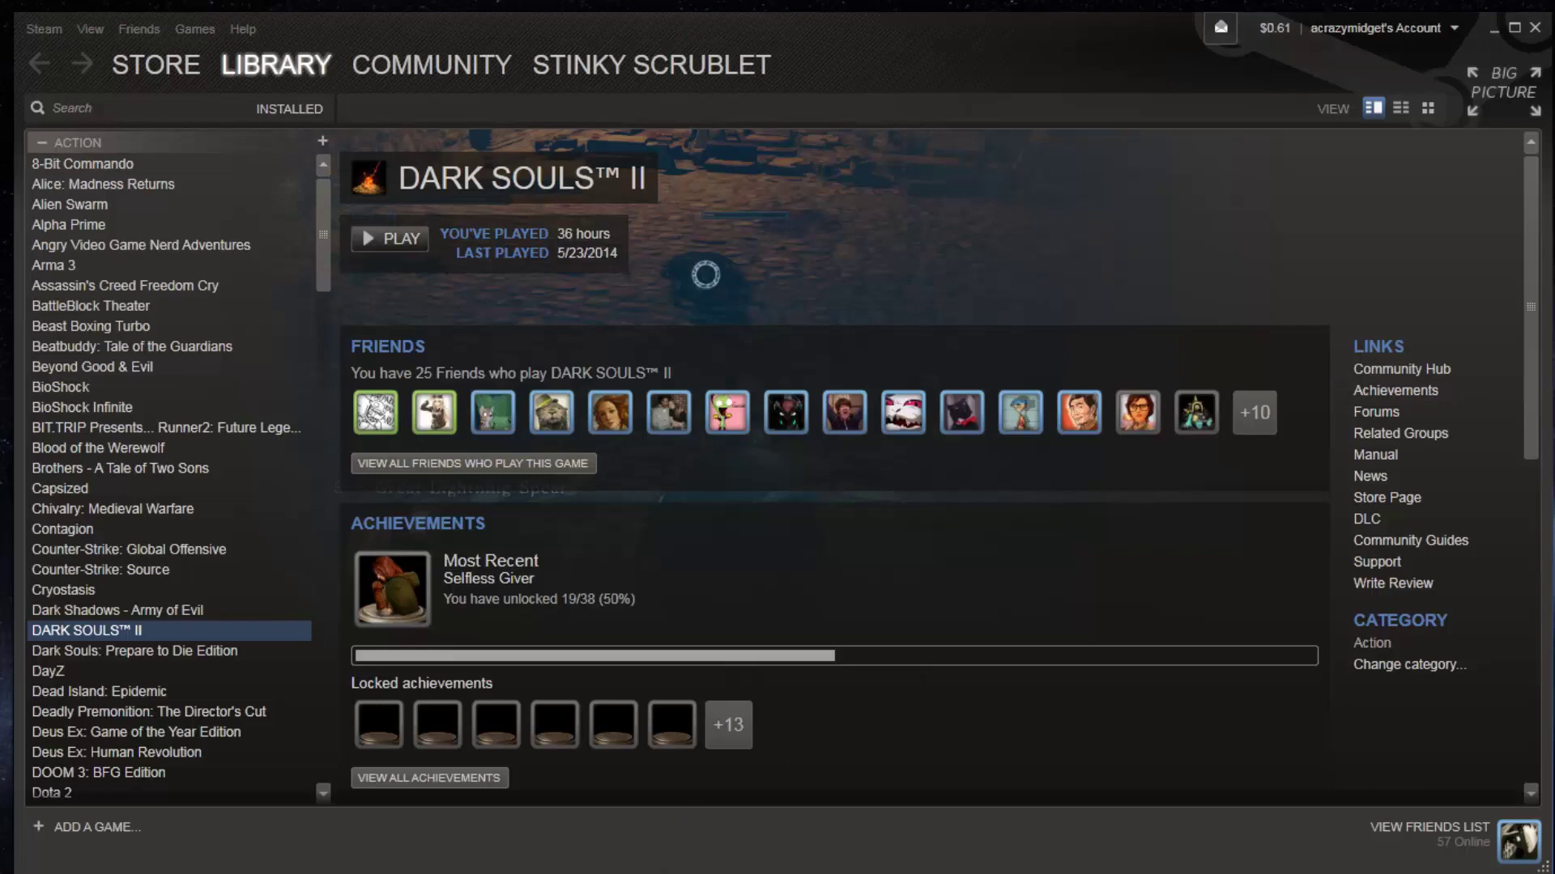
# Step: Relaunch Depressurizer maximized and filter the game list to the Action category
pyautogui.click(1000, 515)
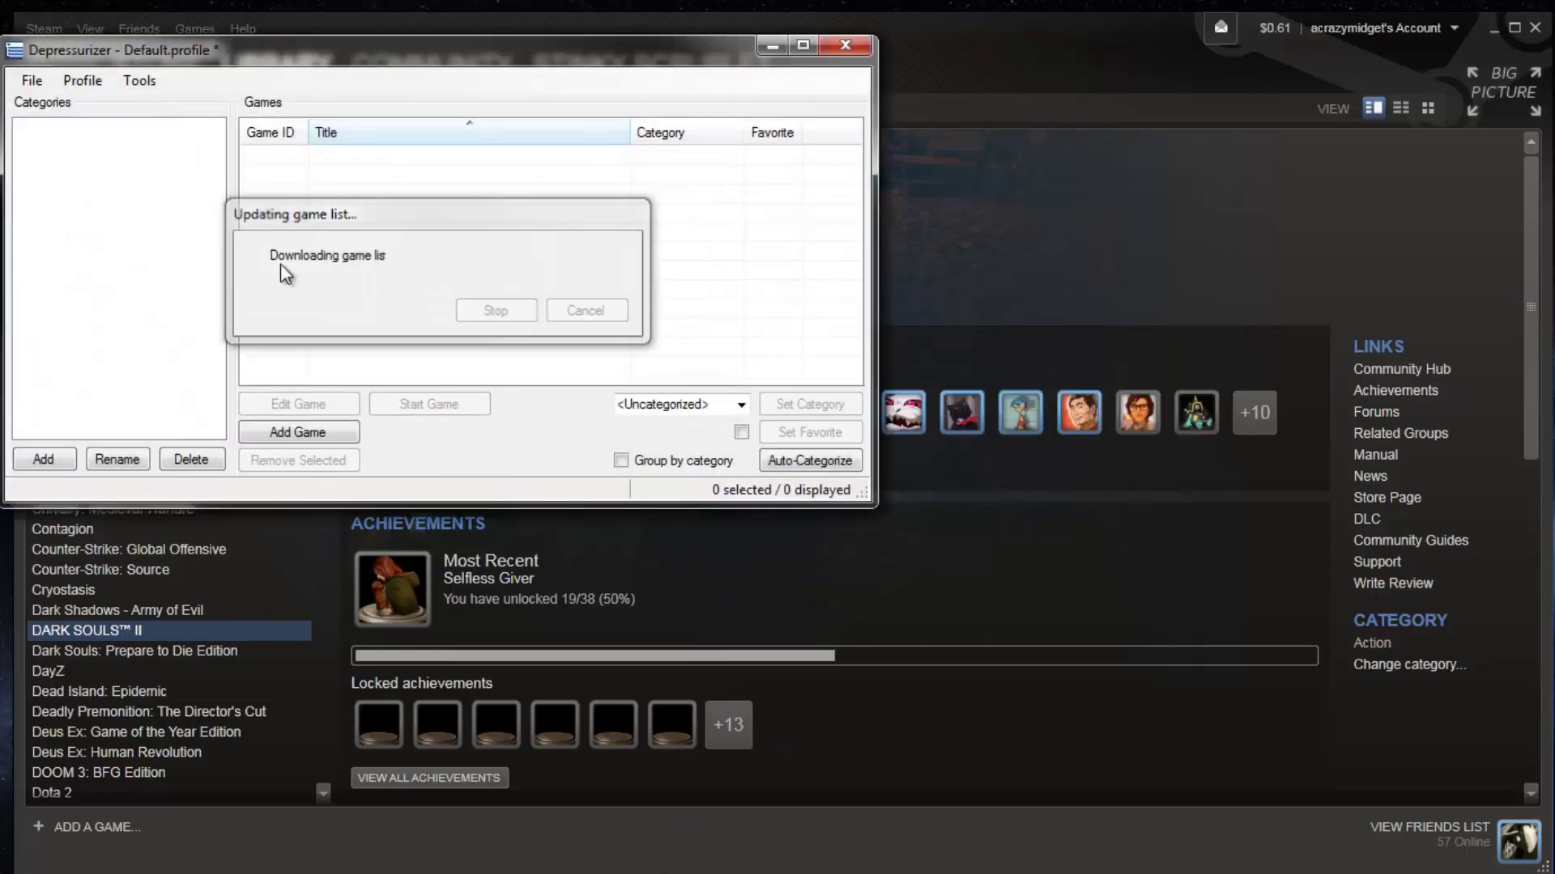
pyautogui.moveTo(365, 50); pyautogui.dragTo(401, 3)
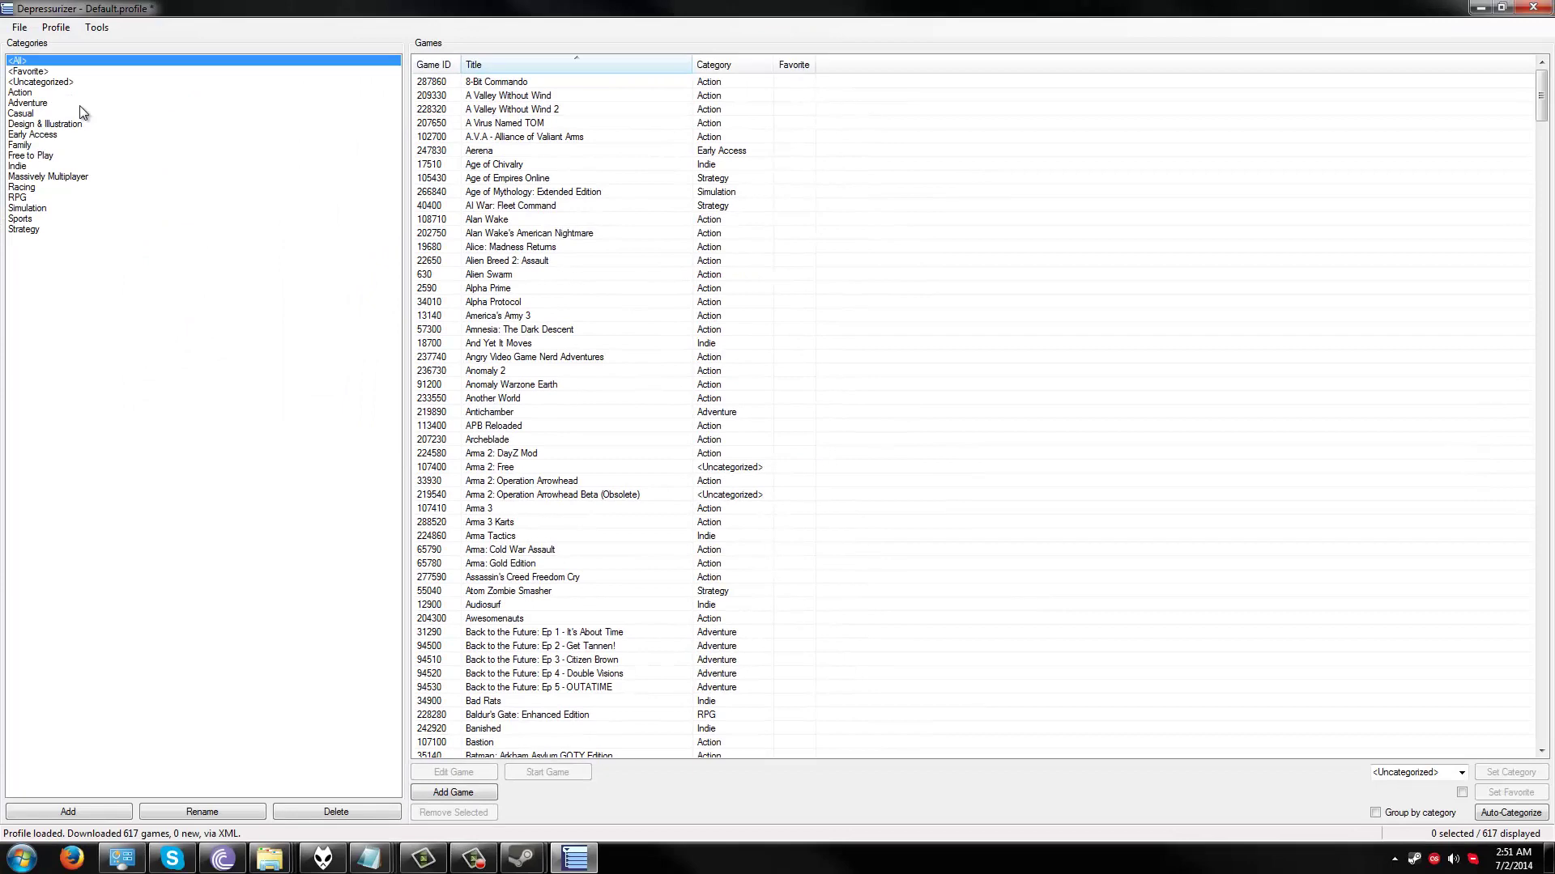
pyautogui.click(24, 94)
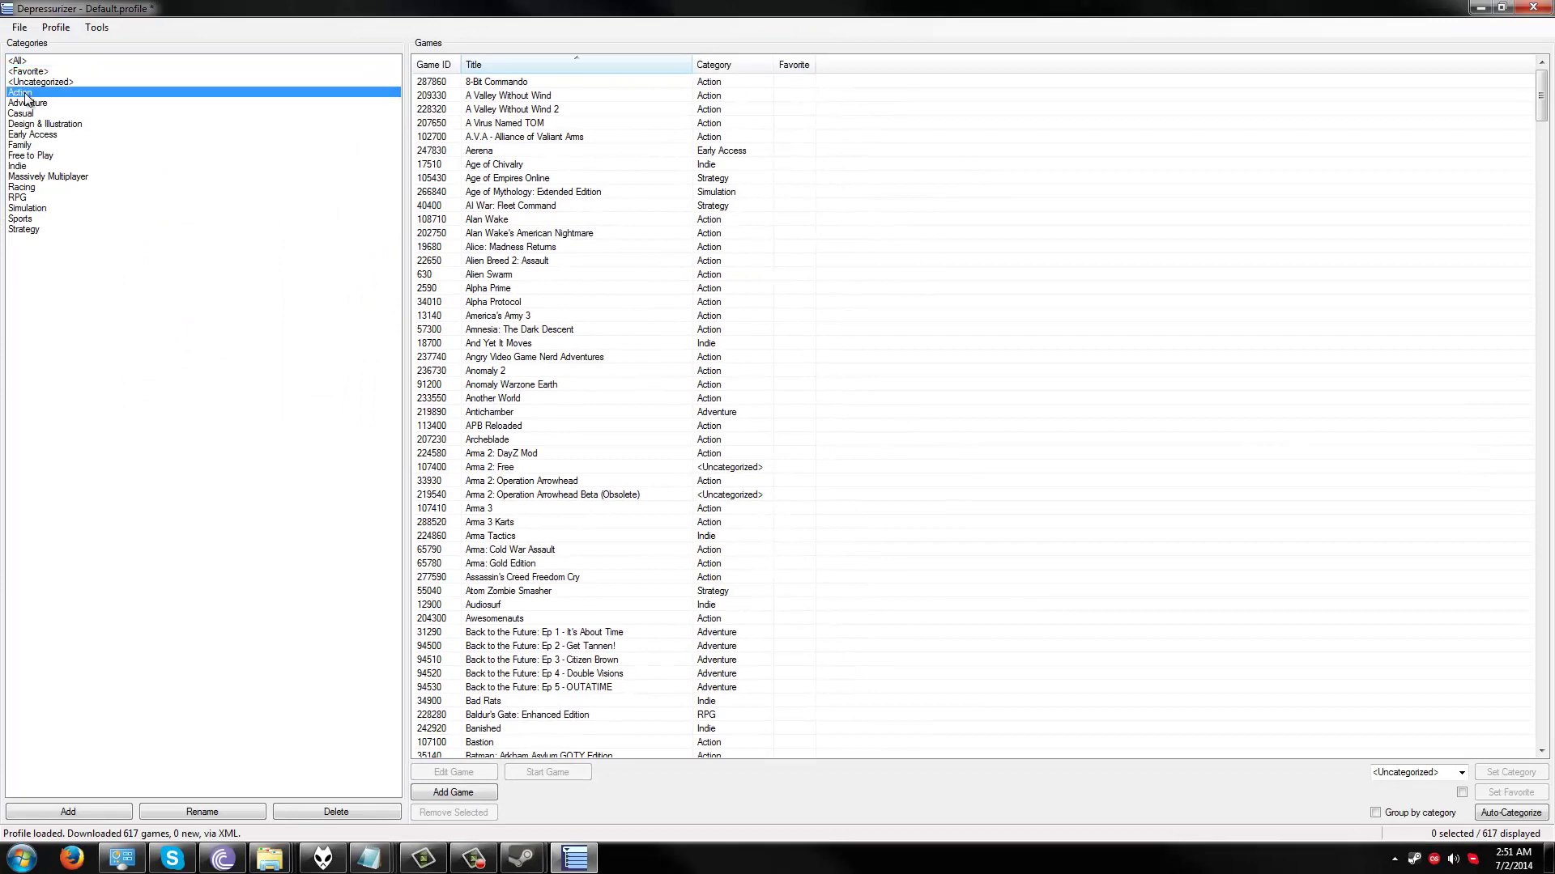
pyautogui.click(519, 205)
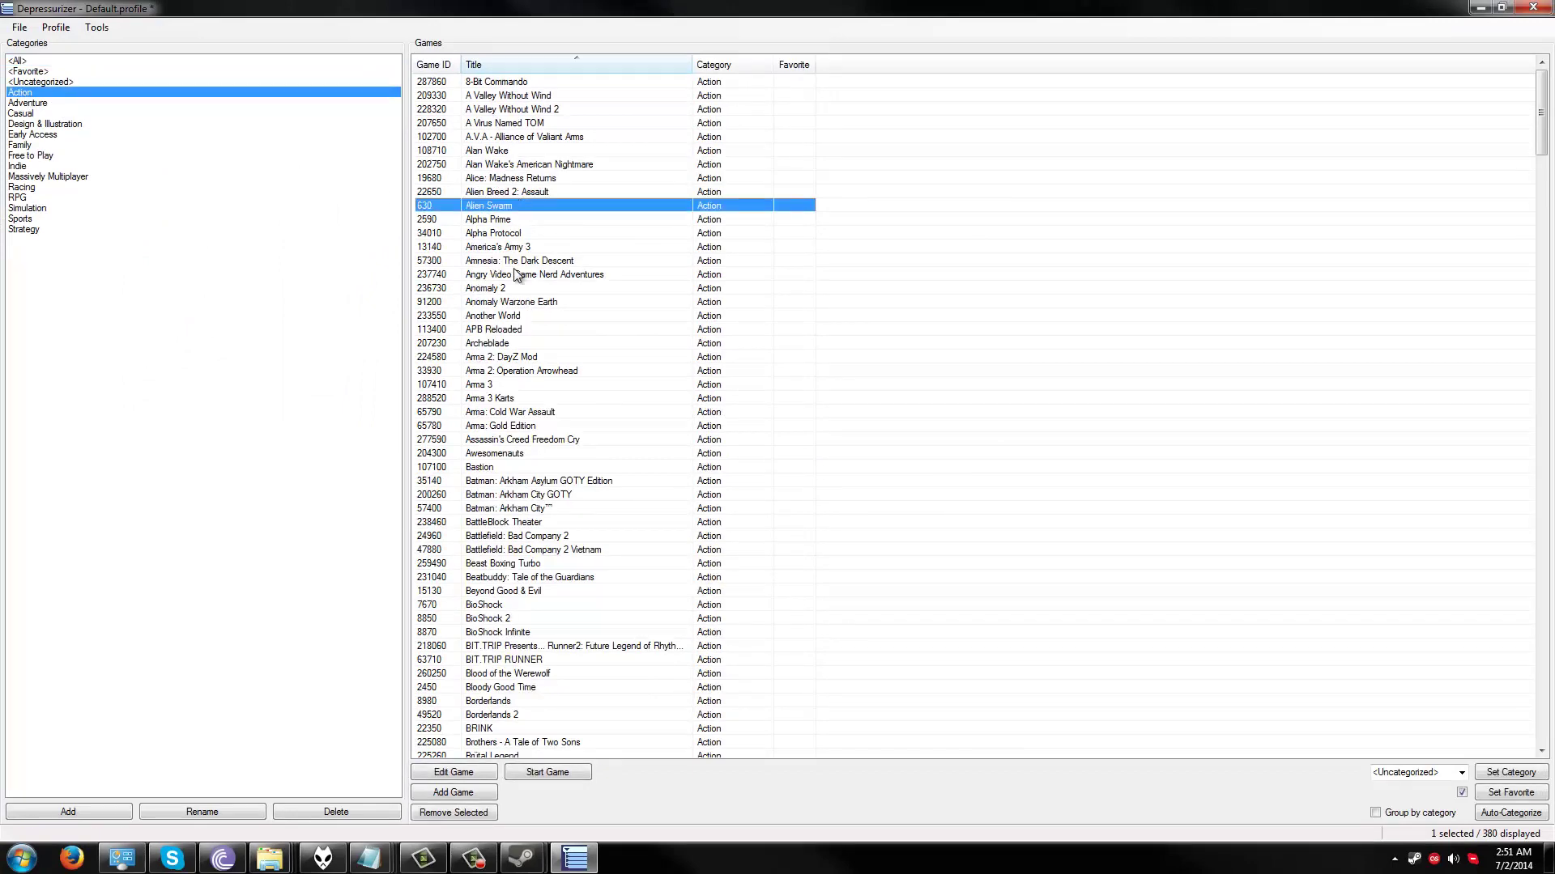
pyautogui.click(526, 386)
pyautogui.scroll(-2, 528, 535)
pyautogui.scroll(-5, 538, 547)
pyautogui.scroll(-5, 563, 542)
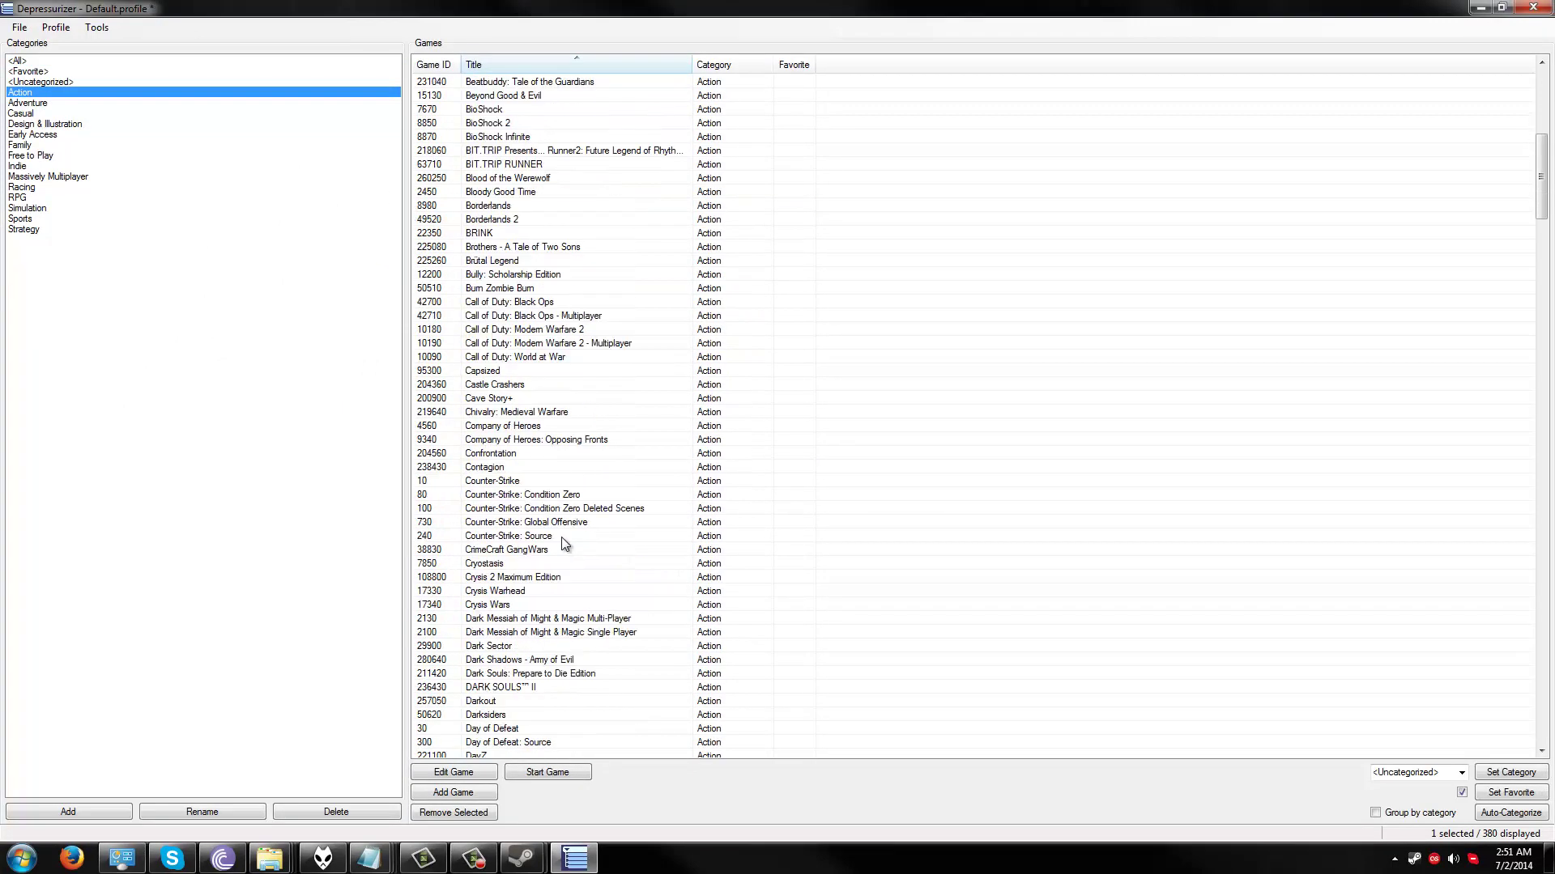
pyautogui.scroll(-5, 563, 543)
pyautogui.scroll(-1, 554, 550)
pyautogui.scroll(-1, 535, 577)
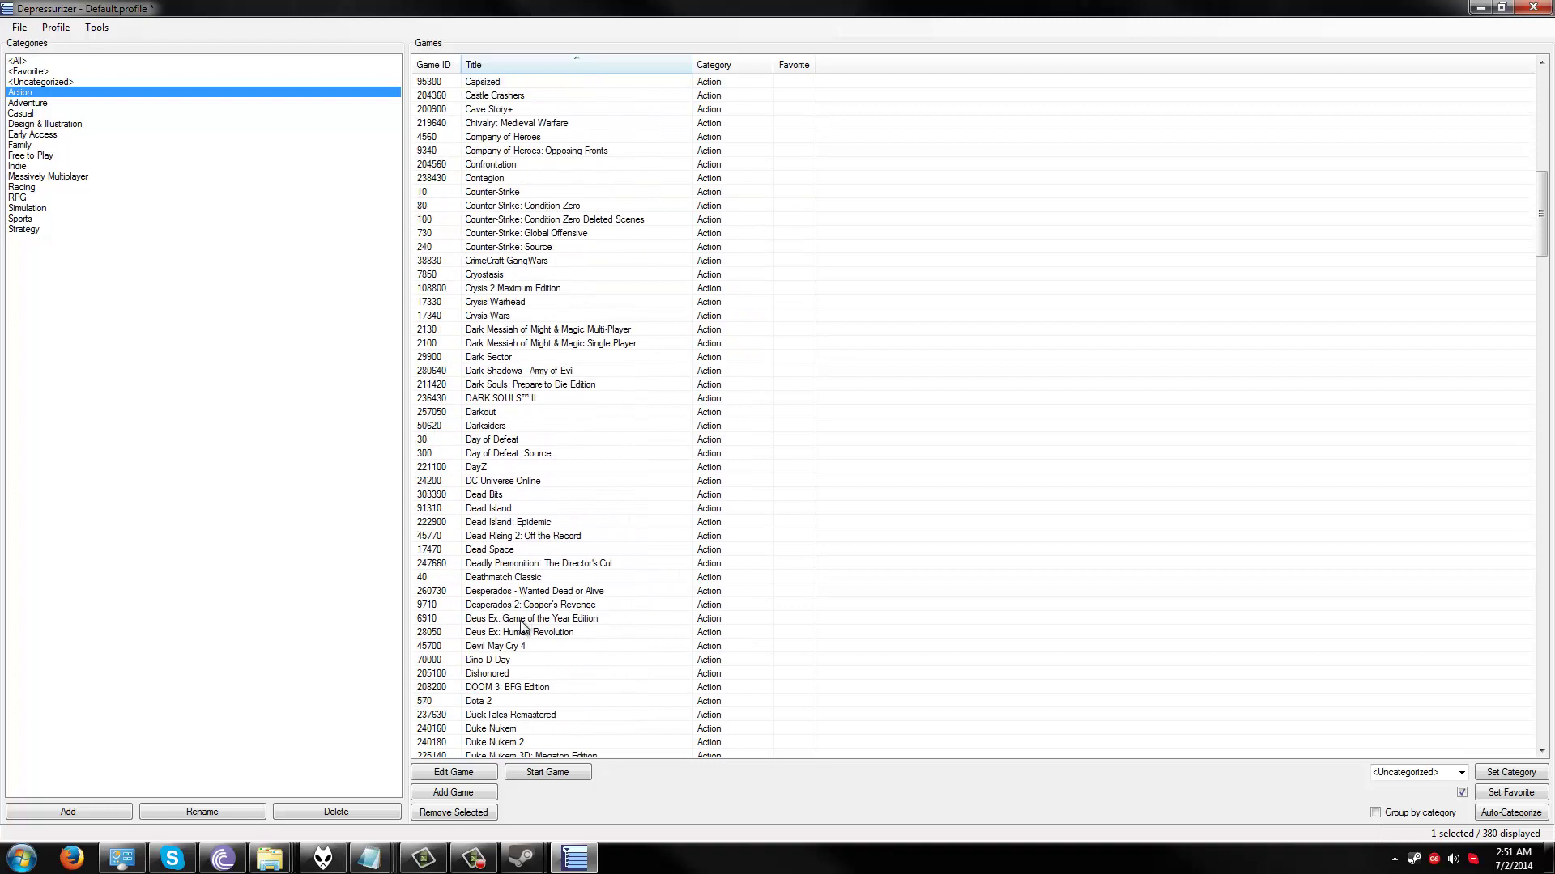
pyautogui.scroll(-1, 521, 627)
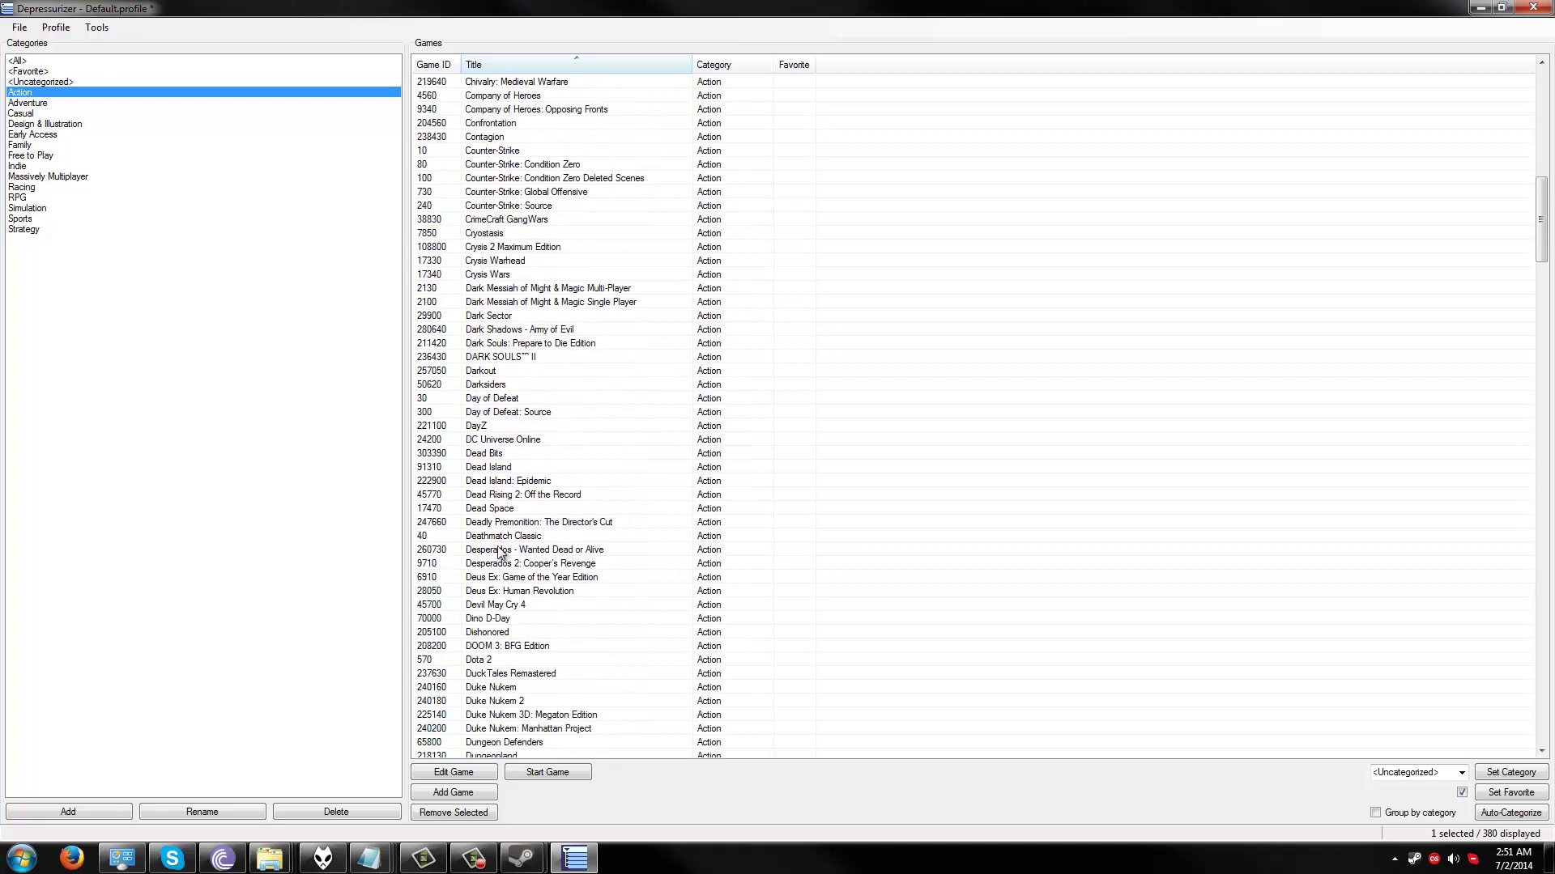
# Step: Move DARK SOULS II to RPG and Dark Souls: Prepare to Die Edition to Simulation
pyautogui.click(501, 361)
pyautogui.moveTo(115, 199); pyautogui.dragTo(51, 206)
pyautogui.click(504, 344)
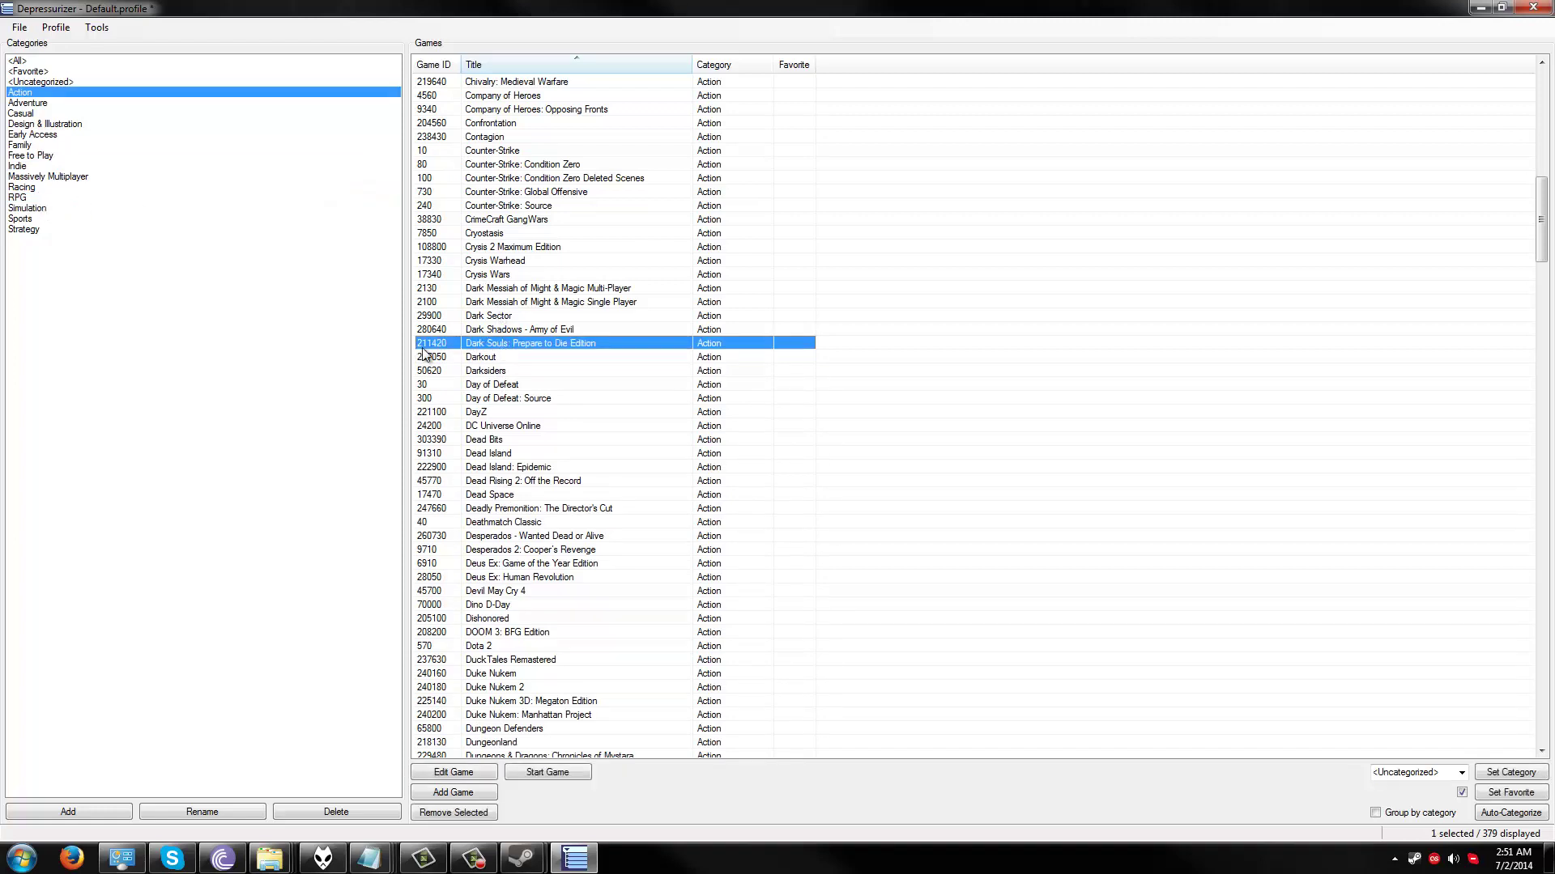
pyautogui.moveTo(475, 344); pyautogui.dragTo(54, 211)
# Step: Save the edited category profile and close Depressurizer to return to Steam
pyautogui.click(20, 26)
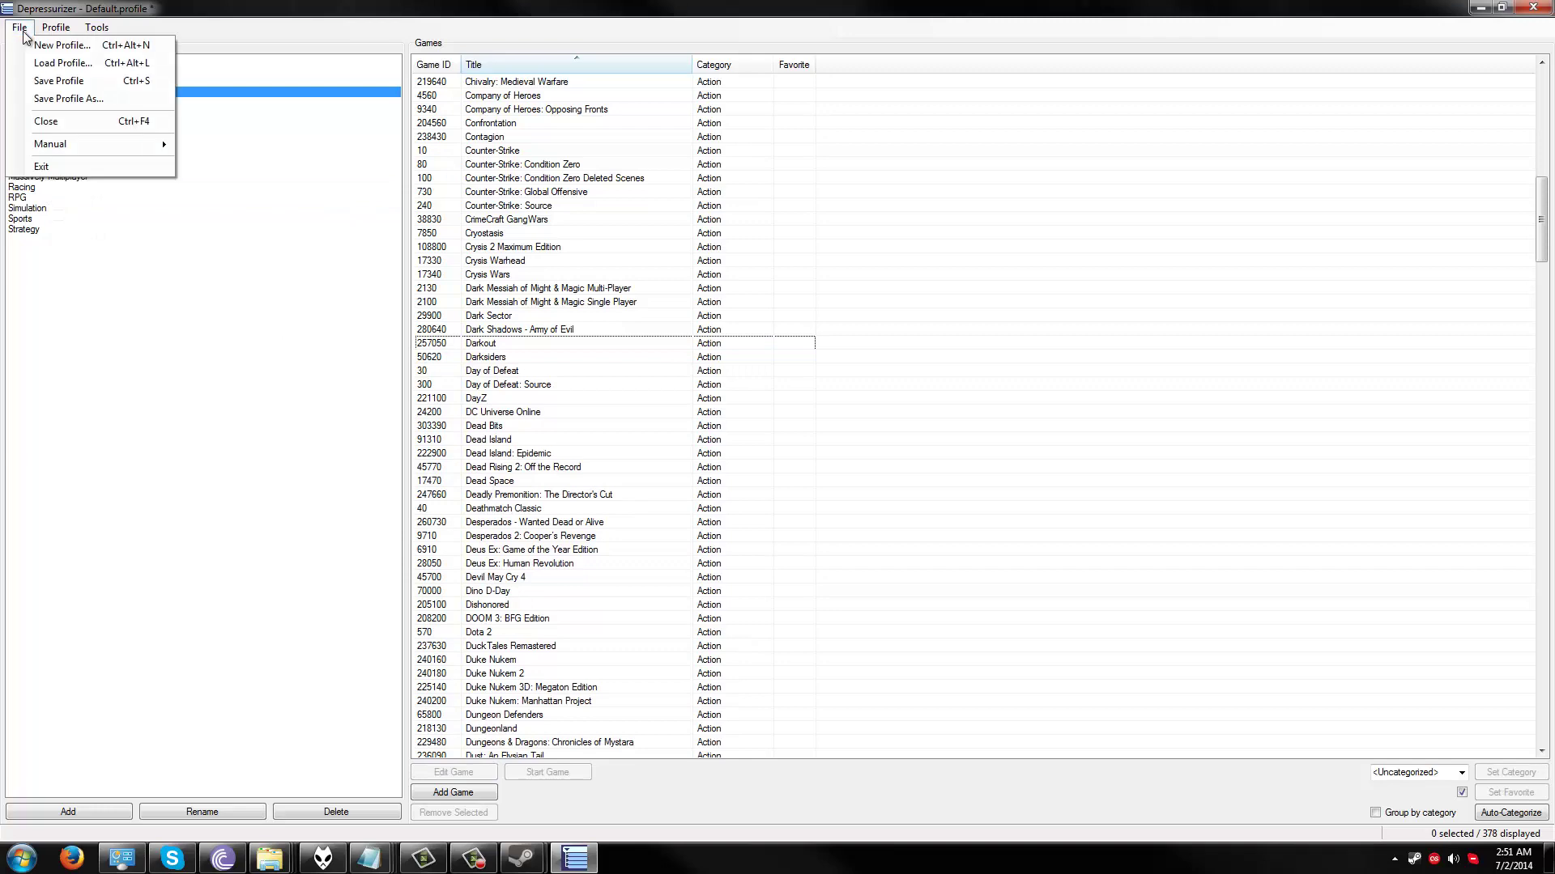
pyautogui.click(38, 82)
pyautogui.click(1536, 8)
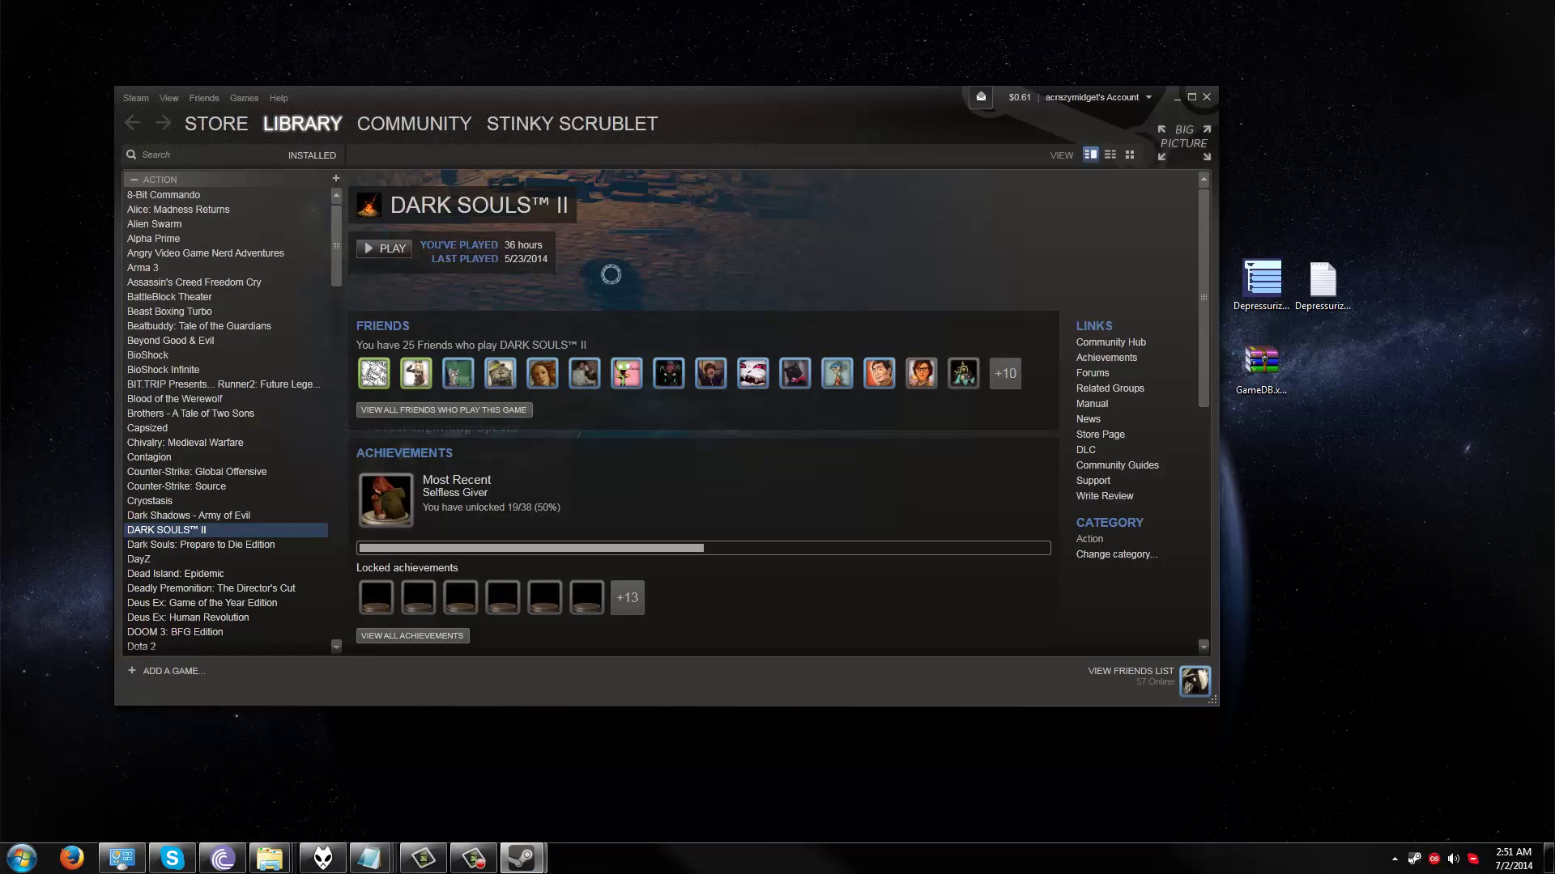